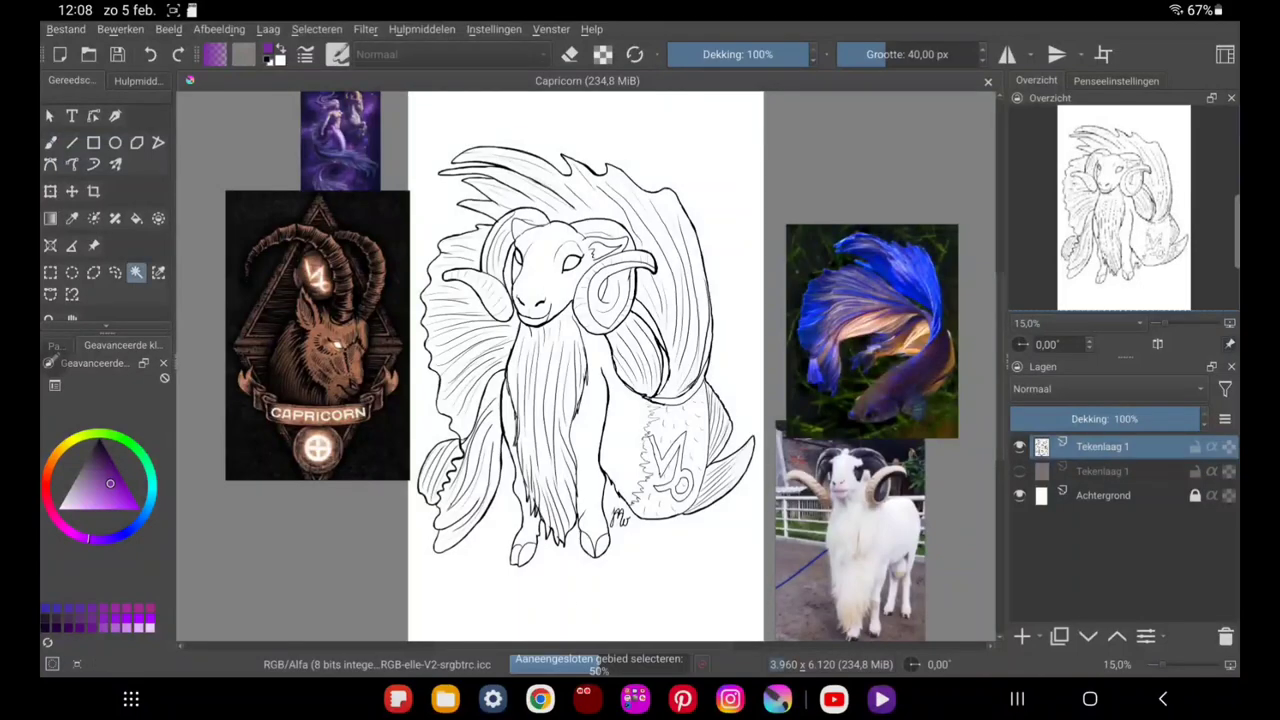
# Select the creature by inverting a background selection and fill it blue on a new layer.
pyautogui.click(700, 600)
pyautogui.click(316, 28)
pyautogui.click(430, 414)
pyautogui.press('Insert')
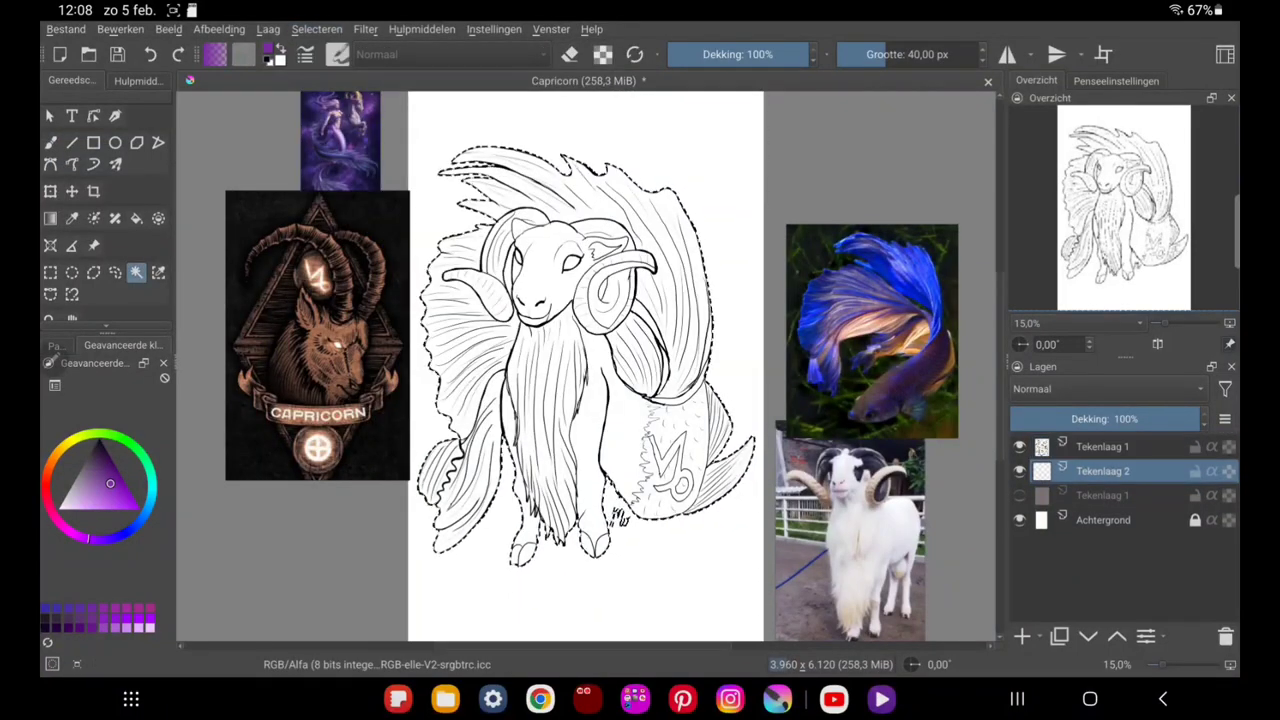
pyautogui.press('f')
pyautogui.click(577, 398)
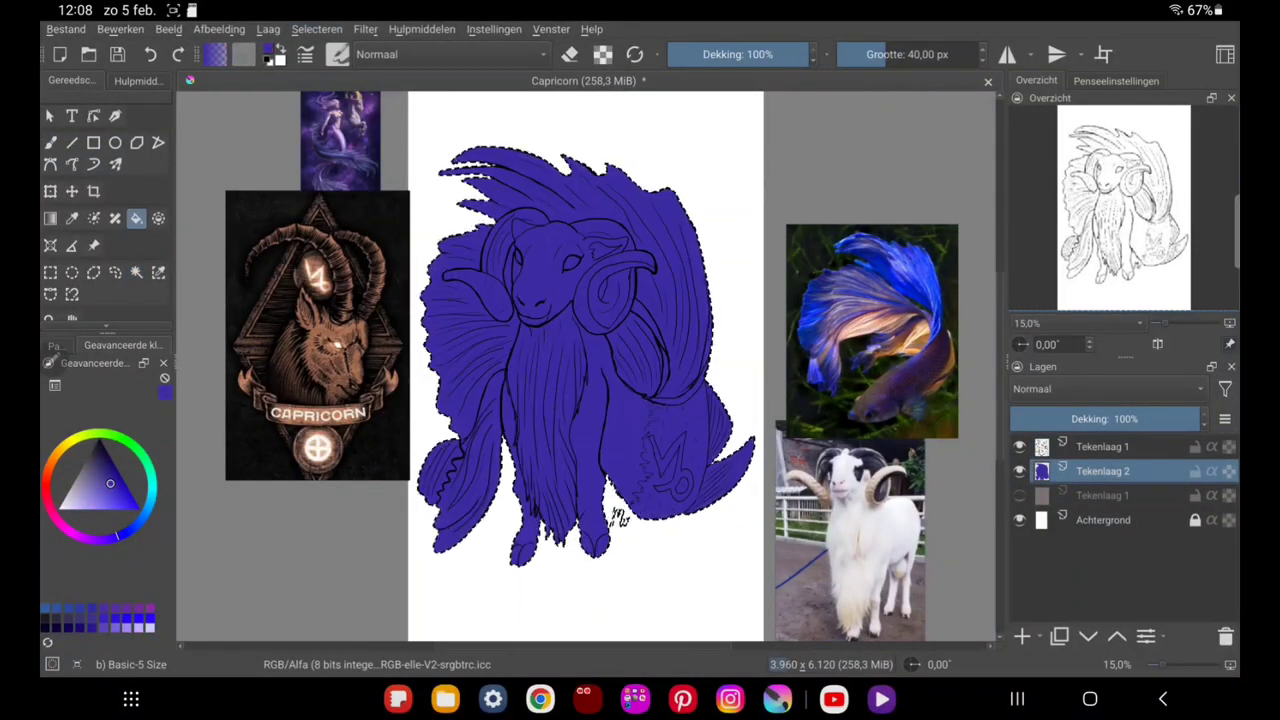
# Paint the ram's face, ear, chest and legs light lavender with a ~118 px brush.
pyautogui.click(83, 497)
pyautogui.click(930, 54)
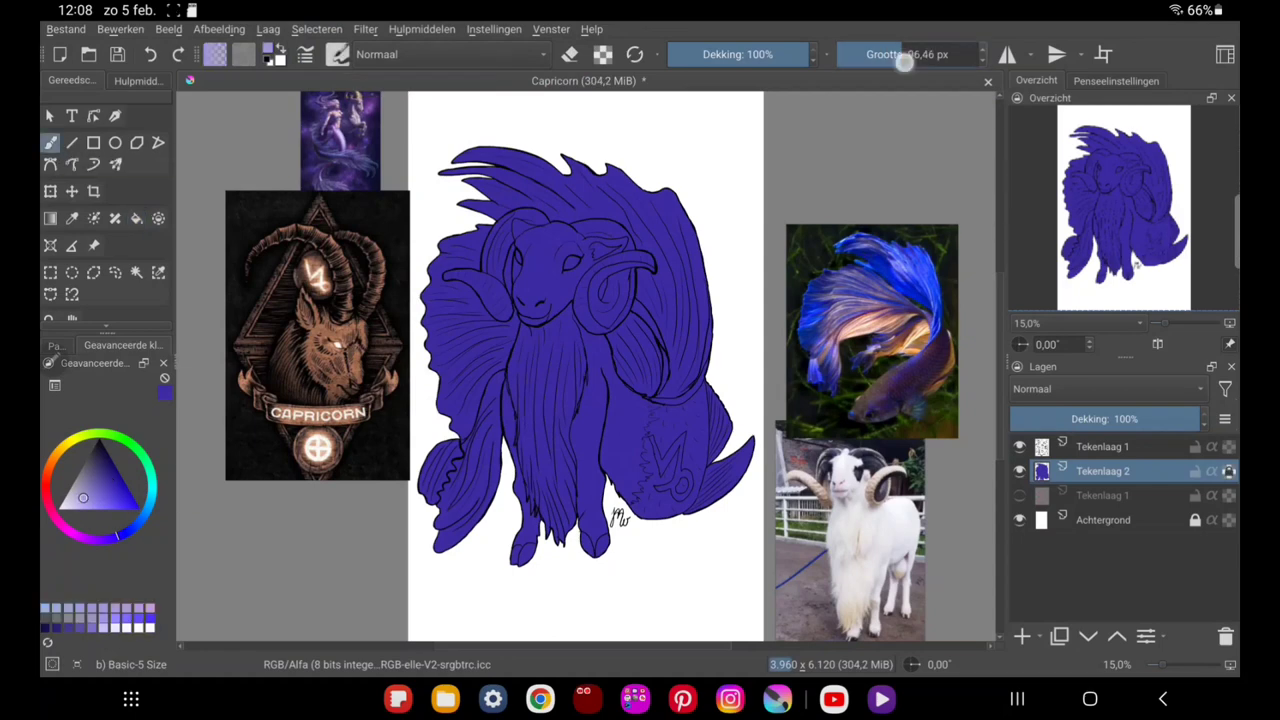
pyautogui.moveTo(520, 560)
pyautogui.mouseDown()
pyautogui.moveTo(527, 318)
pyautogui.moveTo(545, 540)
pyautogui.moveTo(592, 537)
pyautogui.mouseUp()
pyautogui.moveTo(598, 485)
pyautogui.mouseDown()
pyautogui.moveTo(518, 258)
pyautogui.moveTo(535, 320)
pyautogui.moveTo(568, 288)
pyautogui.mouseUp()
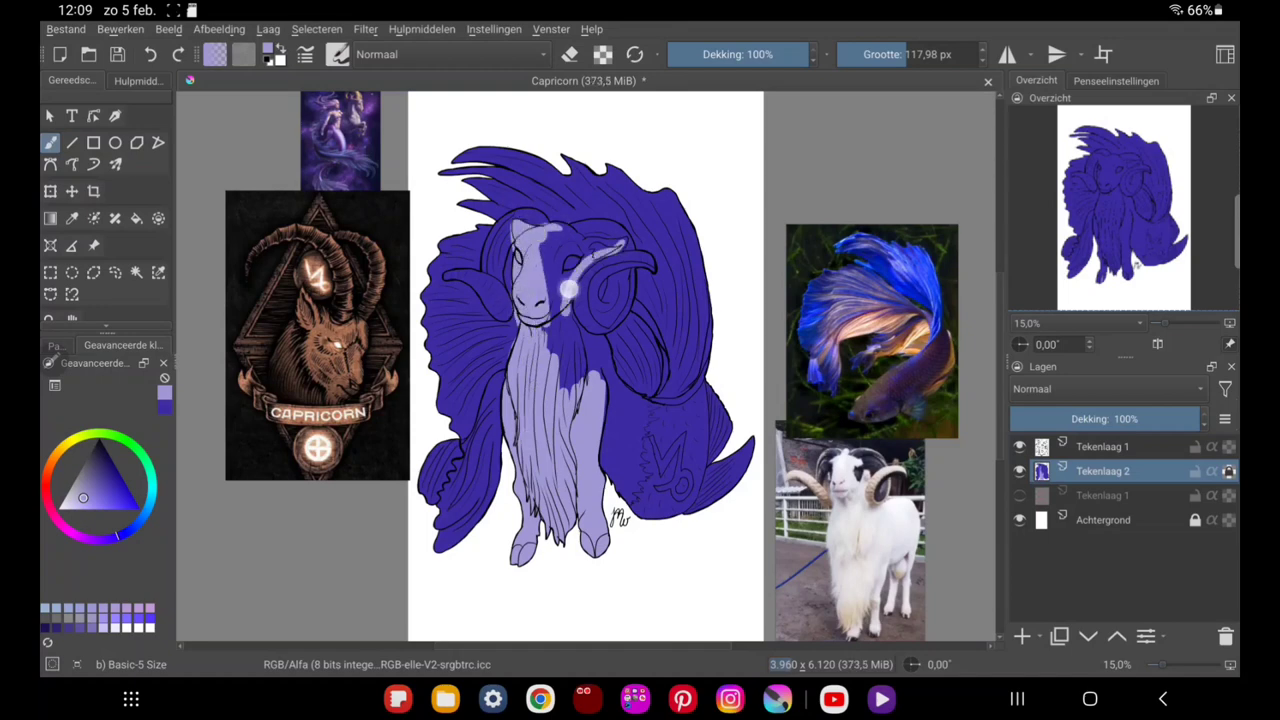
pyautogui.moveTo(594, 240)
pyautogui.mouseDown()
pyautogui.moveTo(560, 250)
pyautogui.moveTo(565, 390)
pyautogui.moveTo(599, 340)
pyautogui.mouseUp()
pyautogui.click(1116, 80)
# Paint semi-transparent lavender down the belly and side, then blend it into the blue with Blender Blur.
pyautogui.click(1037, 305)
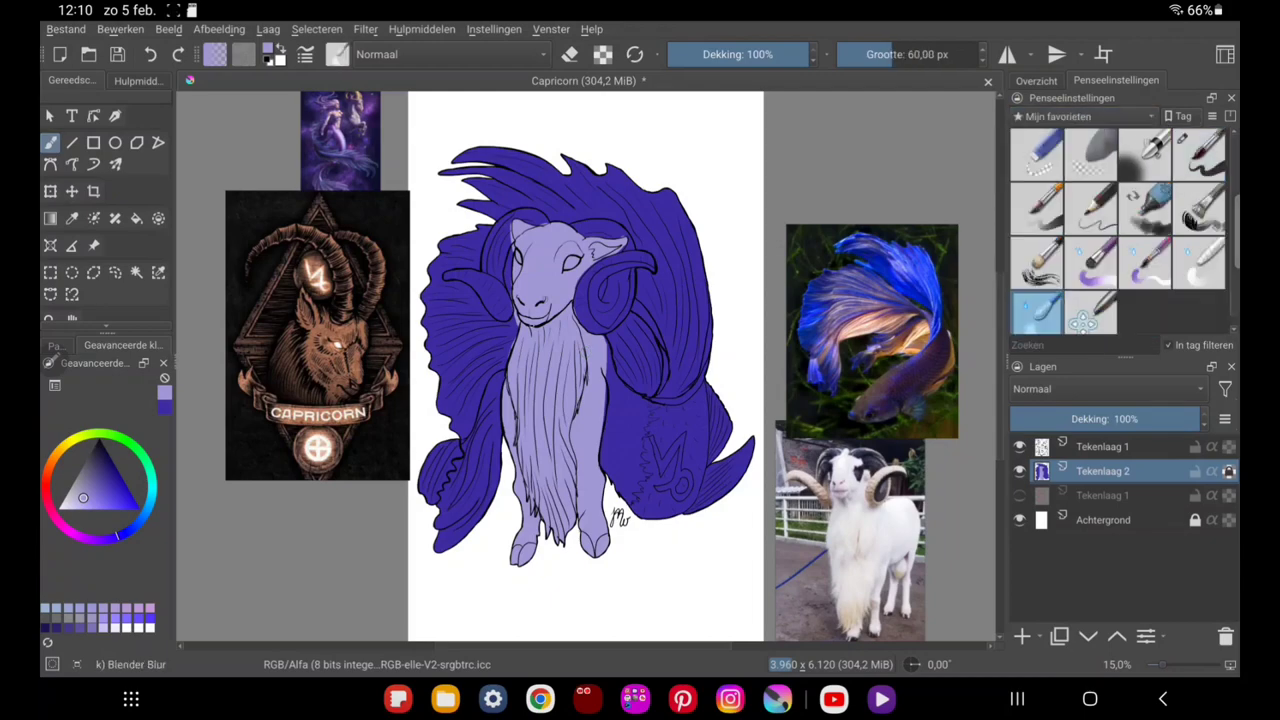
pyautogui.click(1201, 155)
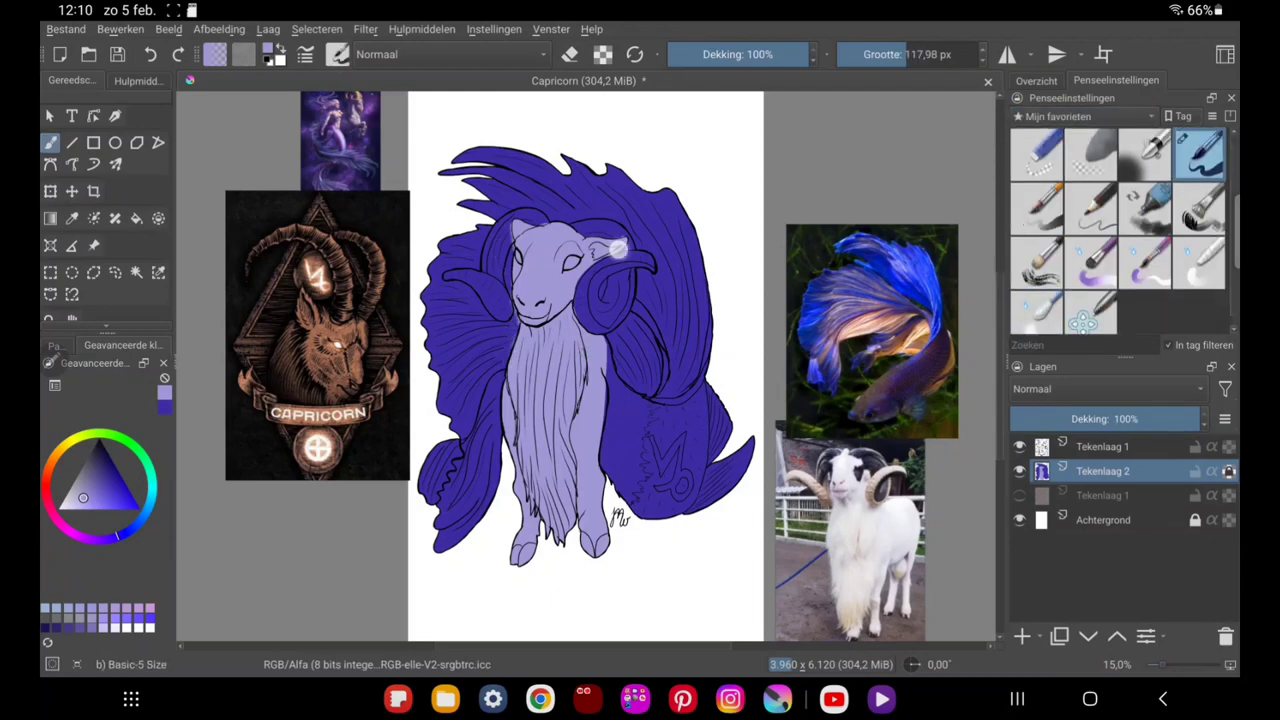
pyautogui.moveTo(605, 340); pyautogui.dragTo(612, 478)
pyautogui.moveTo(612, 400); pyautogui.dragTo(634, 432)
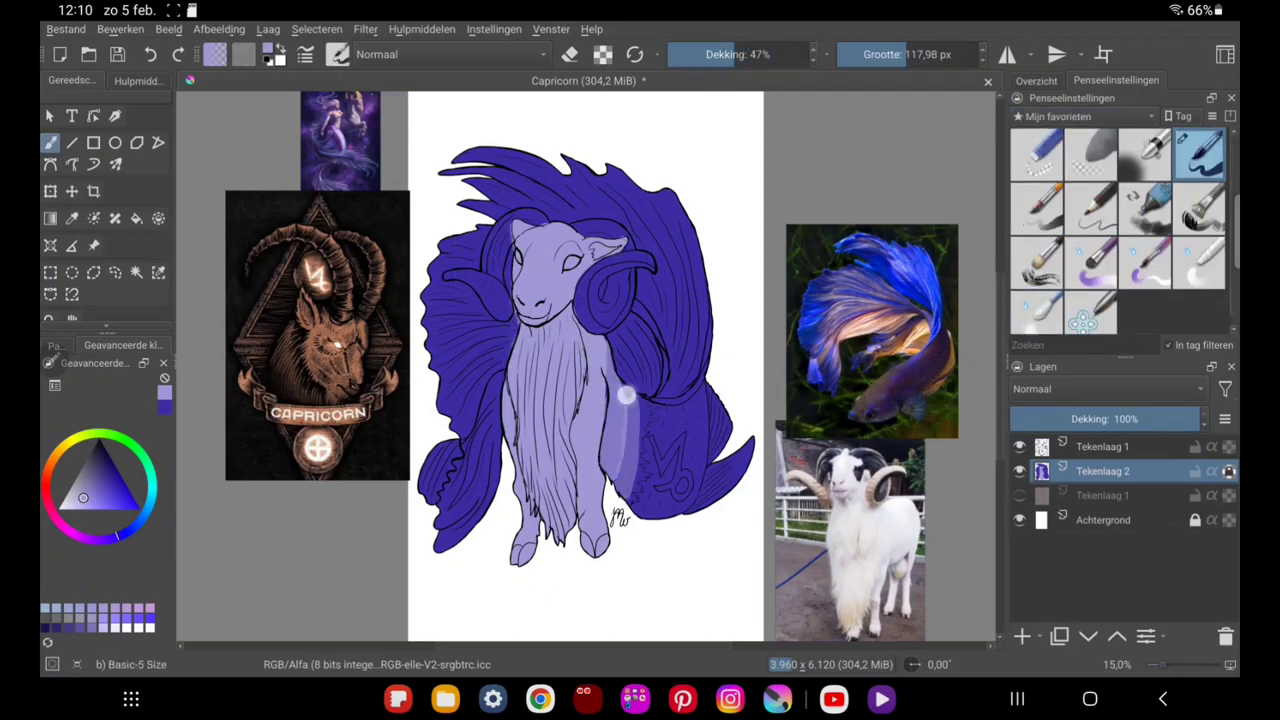
pyautogui.scroll(3, 634, 432)
pyautogui.press('i')
pyautogui.moveTo(545, 505)
pyautogui.mouseDown()
pyautogui.moveTo(552, 365)
pyautogui.moveTo(482, 300)
pyautogui.mouseUp()
pyautogui.click(1037, 310)
pyautogui.moveTo(505, 455)
pyautogui.mouseDown()
pyautogui.moveTo(543, 394)
pyautogui.moveTo(566, 508)
pyautogui.mouseUp()
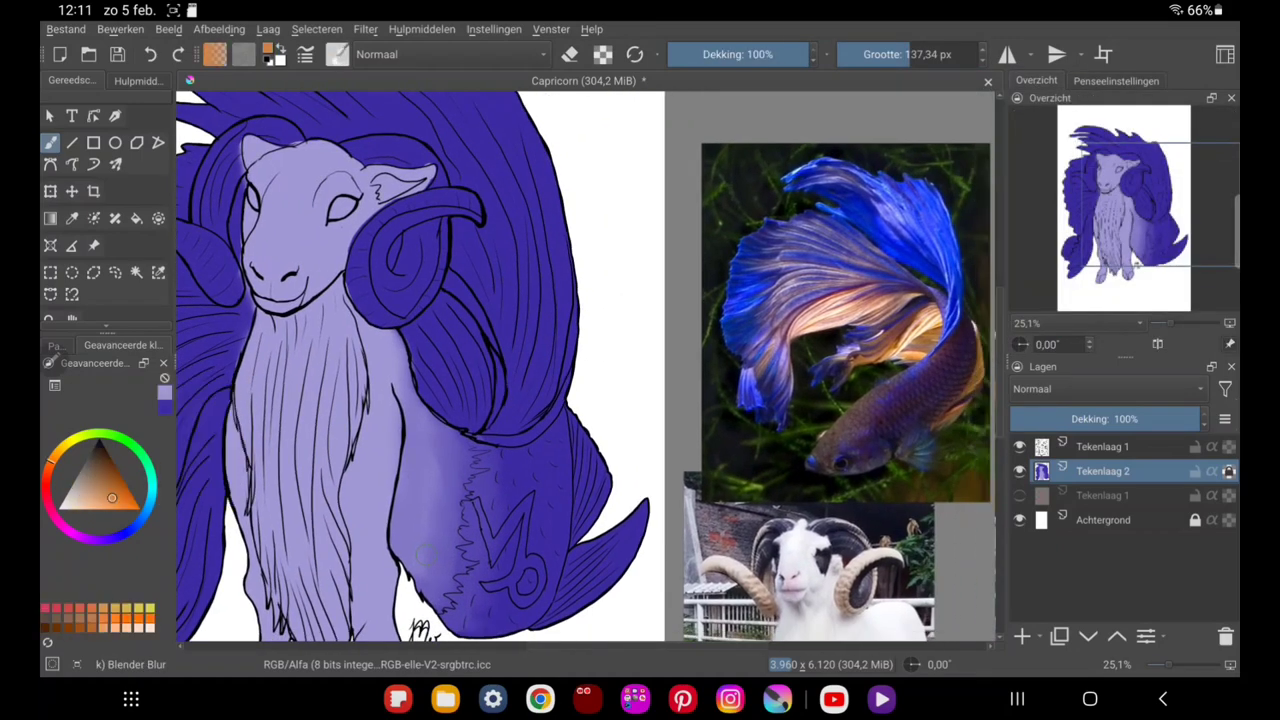
# Add Tekenlaag 3 and quick-group it with Tekenlaag 2 into Groep 4.
pyautogui.click(1116, 80)
pyautogui.click(1200, 155)
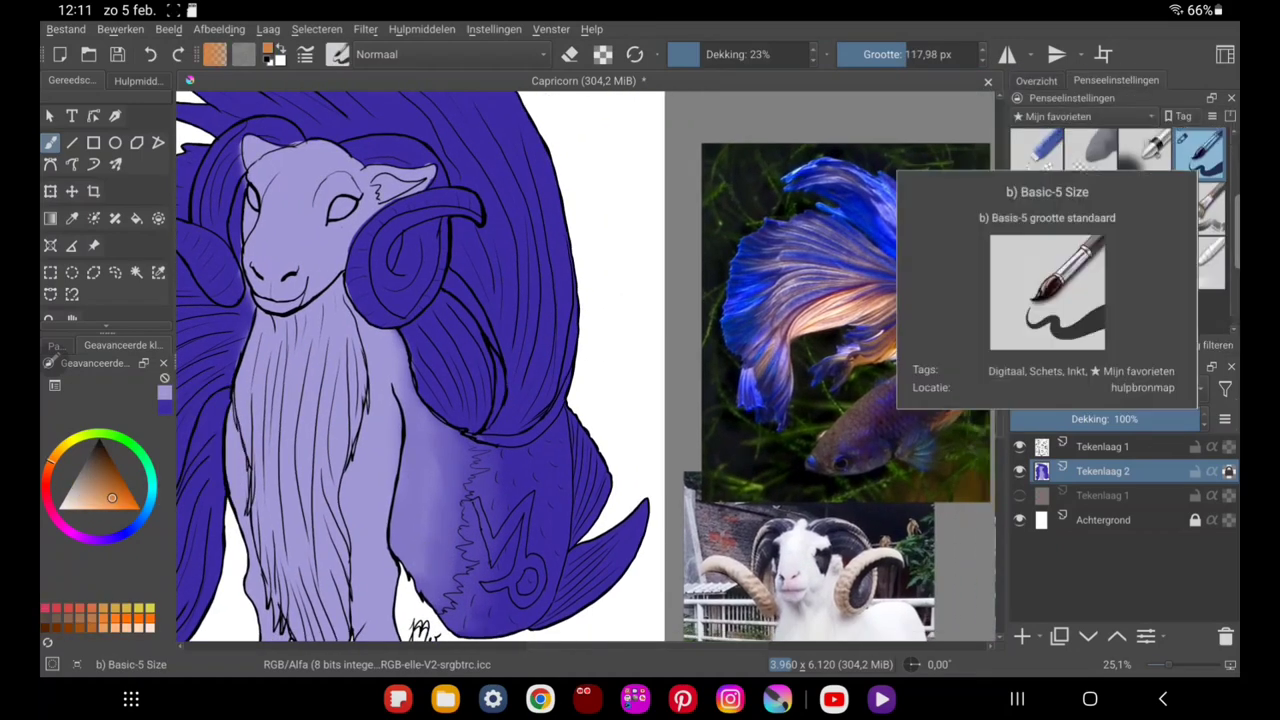
pyautogui.click(1022, 636)
pyautogui.click(1095, 477)
pyautogui.rightClick(1095, 477)
pyautogui.click(950, 305)
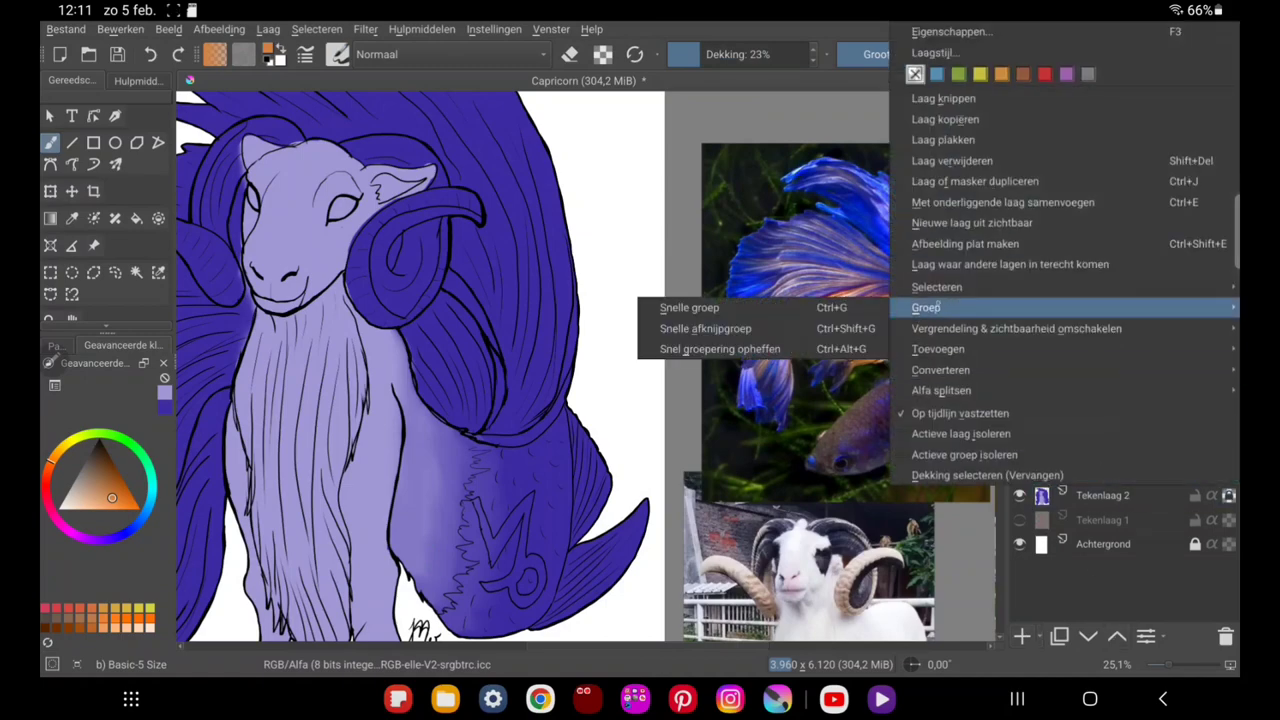
pyautogui.click(665, 305)
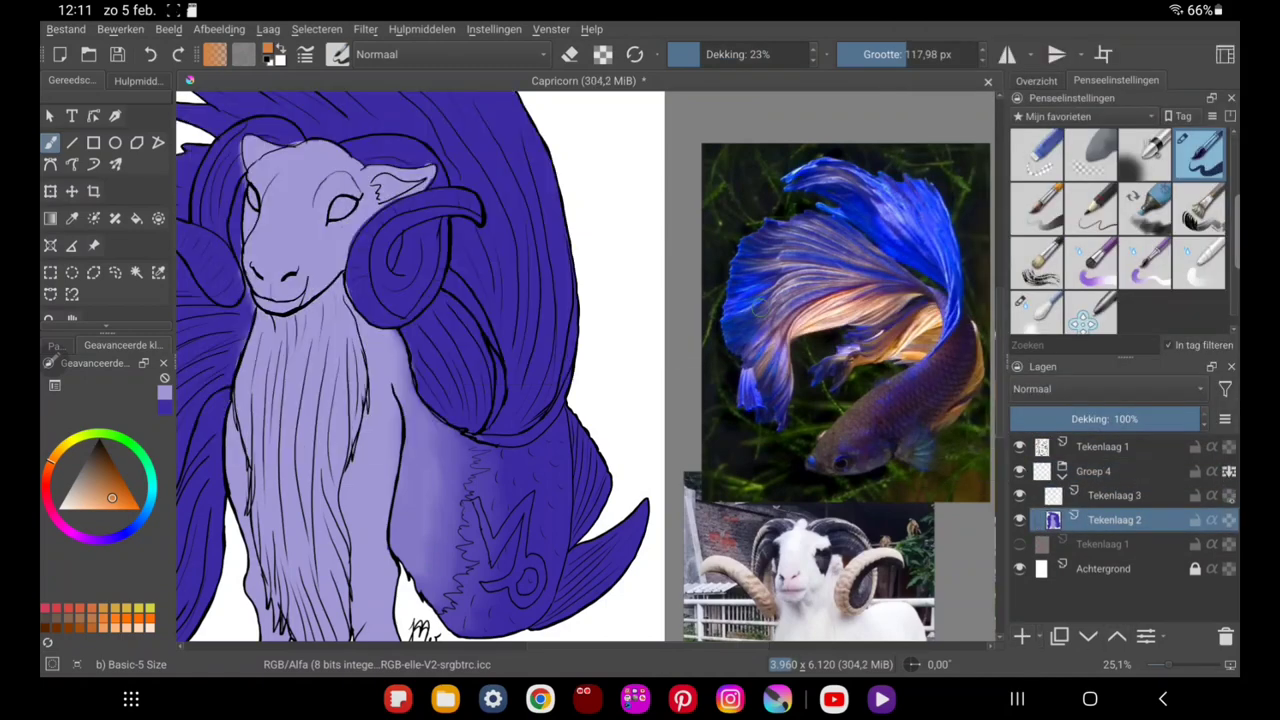
# Add and then delete a colorize mask, and magic-wand select the creature's silhouette.
pyautogui.click(1114, 495)
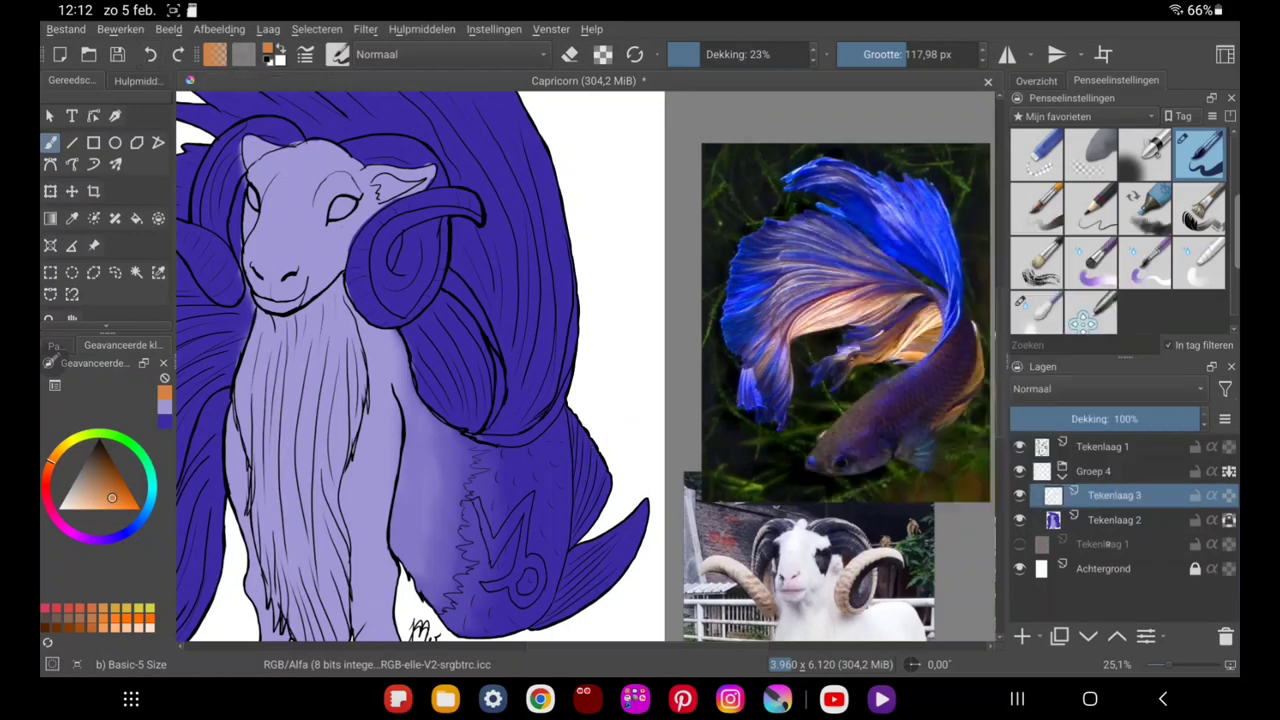
pyautogui.press('e')
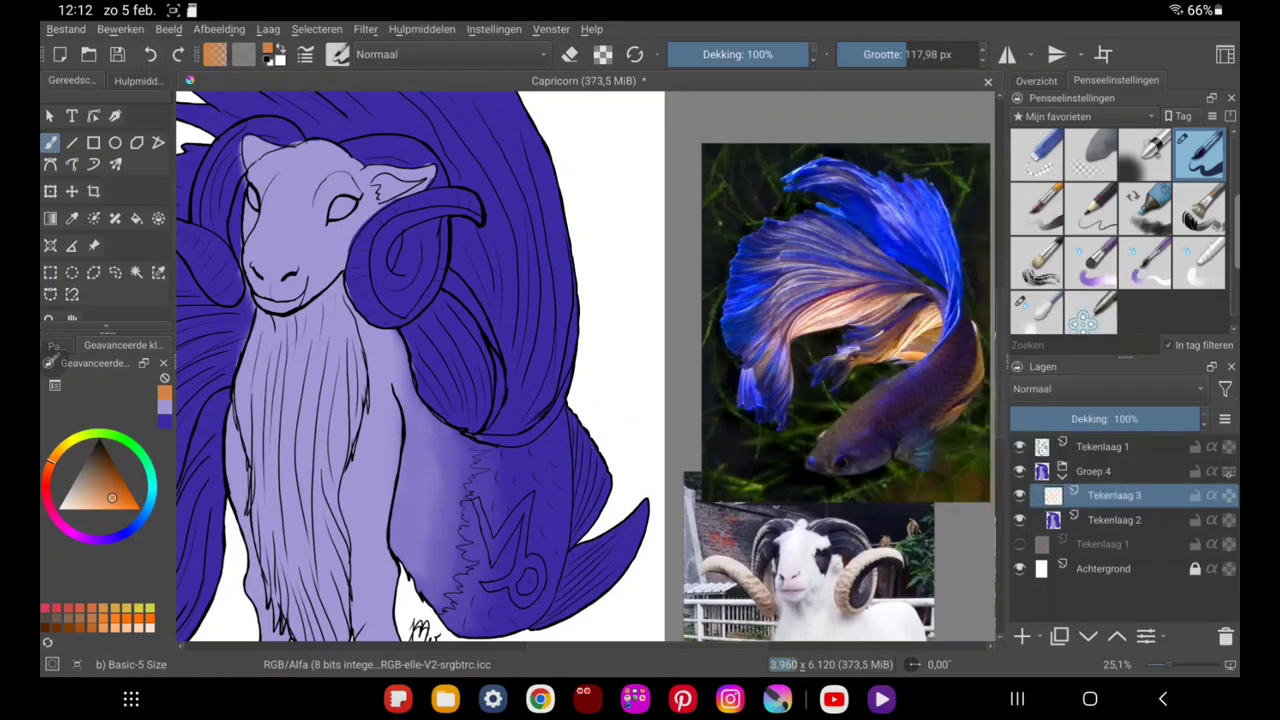
pyautogui.rightClick(1114, 495)
pyautogui.click(1000, 334)
pyautogui.click(840, 378)
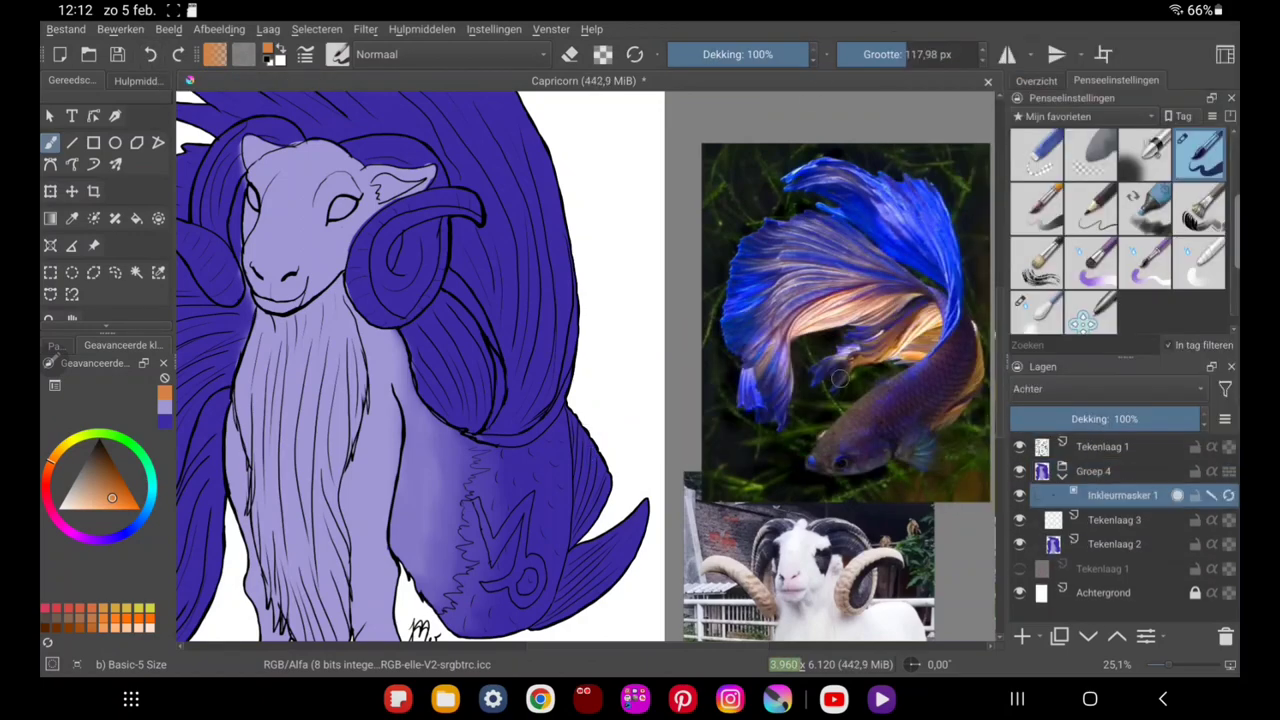
pyautogui.moveTo(1122, 495); pyautogui.dragTo(1122, 544)
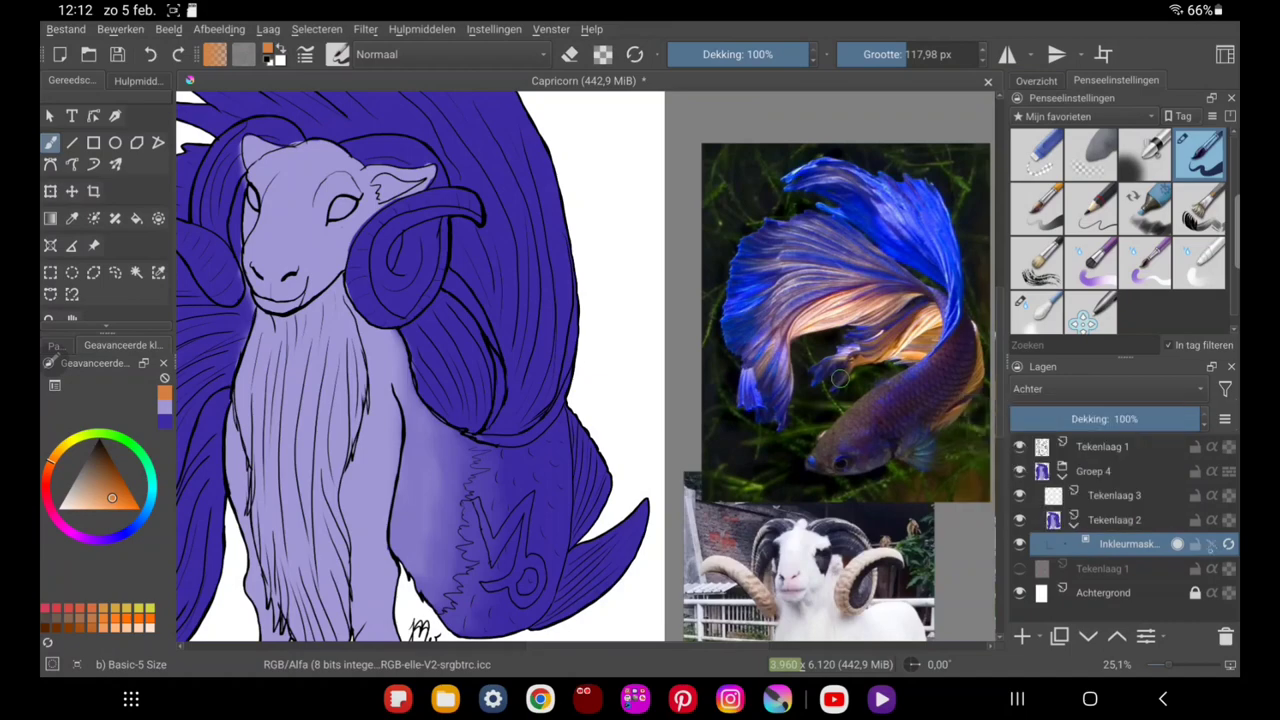
pyautogui.rightClick(1122, 544)
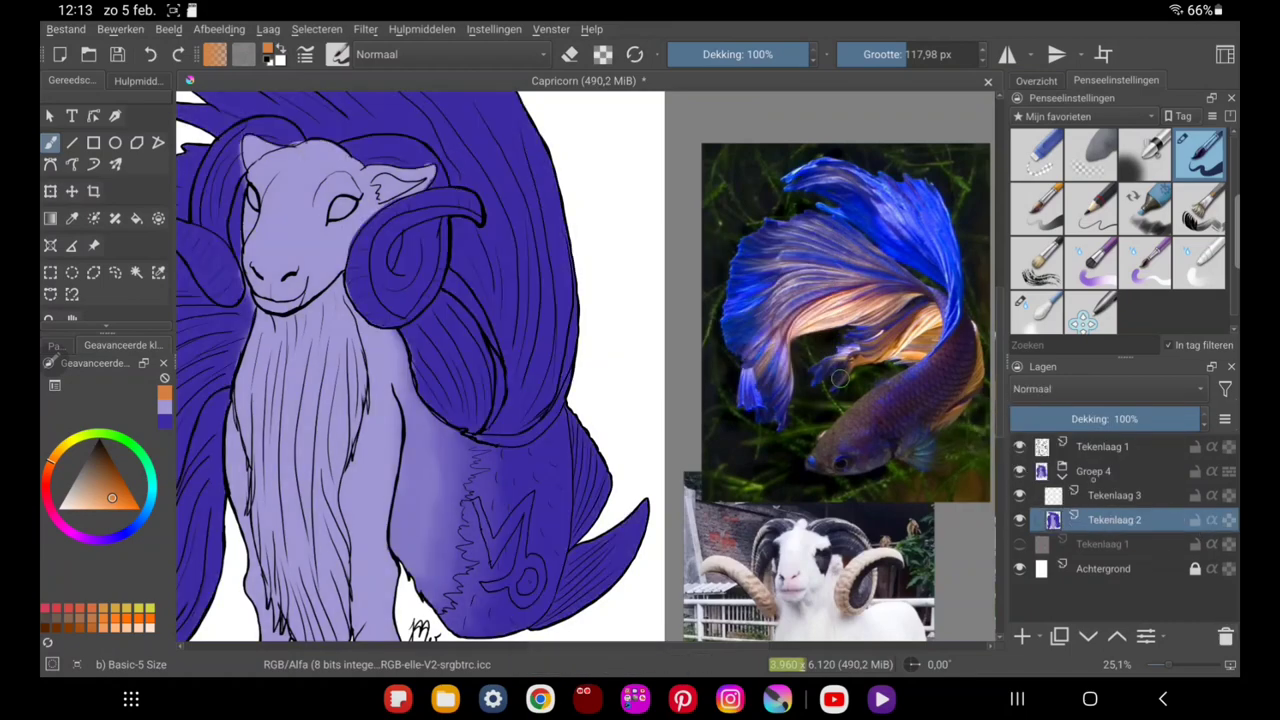
pyautogui.click(900, 270)
pyautogui.click(136, 272)
pyautogui.click(620, 250)
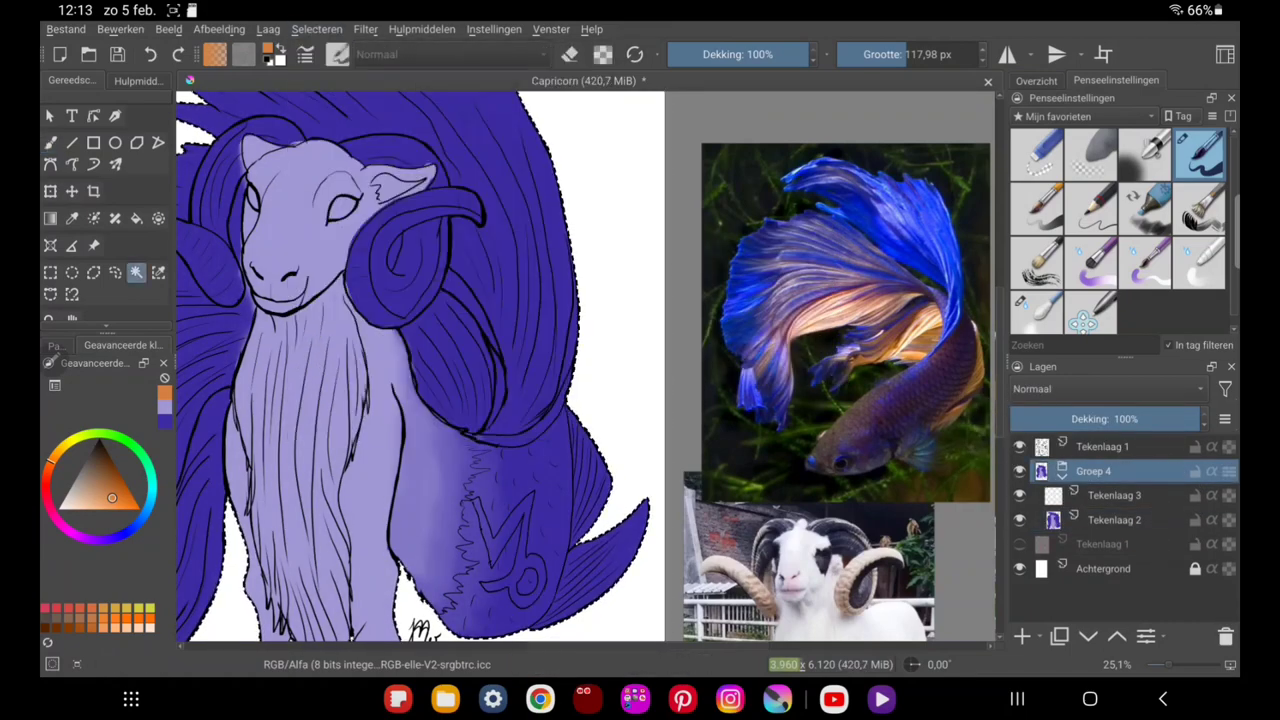
# Paint the left and right horns solid orange with the freehand brush on Tekenlaag 3.
pyautogui.click(50, 143)
pyautogui.click(1114, 495)
pyautogui.click(1036, 80)
pyautogui.moveTo(416, 165)
pyautogui.mouseDown()
pyautogui.moveTo(310, 240)
pyautogui.moveTo(345, 185)
pyautogui.moveTo(330, 280)
pyautogui.mouseUp()
pyautogui.moveTo(250, 258)
pyautogui.mouseDown()
pyautogui.moveTo(304, 261)
pyautogui.moveTo(320, 277)
pyautogui.mouseUp()
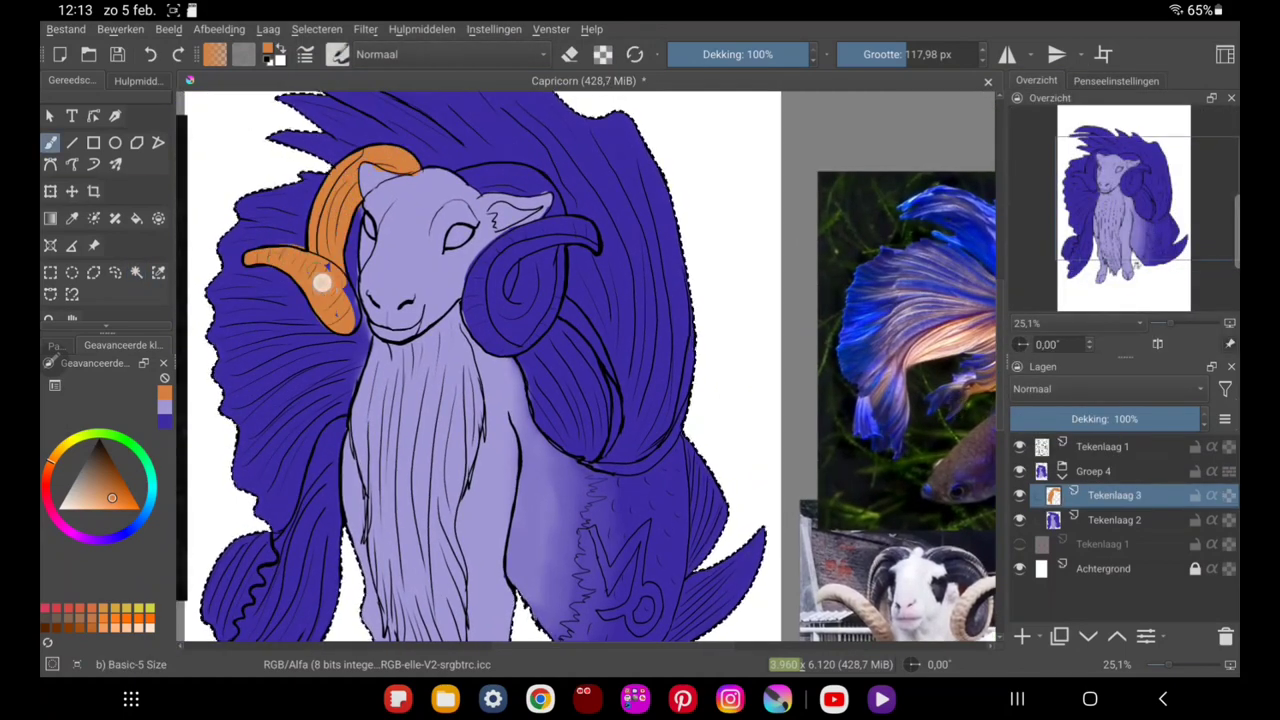
pyautogui.moveTo(590, 240)
pyautogui.mouseDown()
pyautogui.moveTo(486, 251)
pyautogui.moveTo(572, 235)
pyautogui.moveTo(523, 249)
pyautogui.moveTo(529, 306)
pyautogui.moveTo(557, 209)
pyautogui.moveTo(535, 194)
pyautogui.mouseUp()
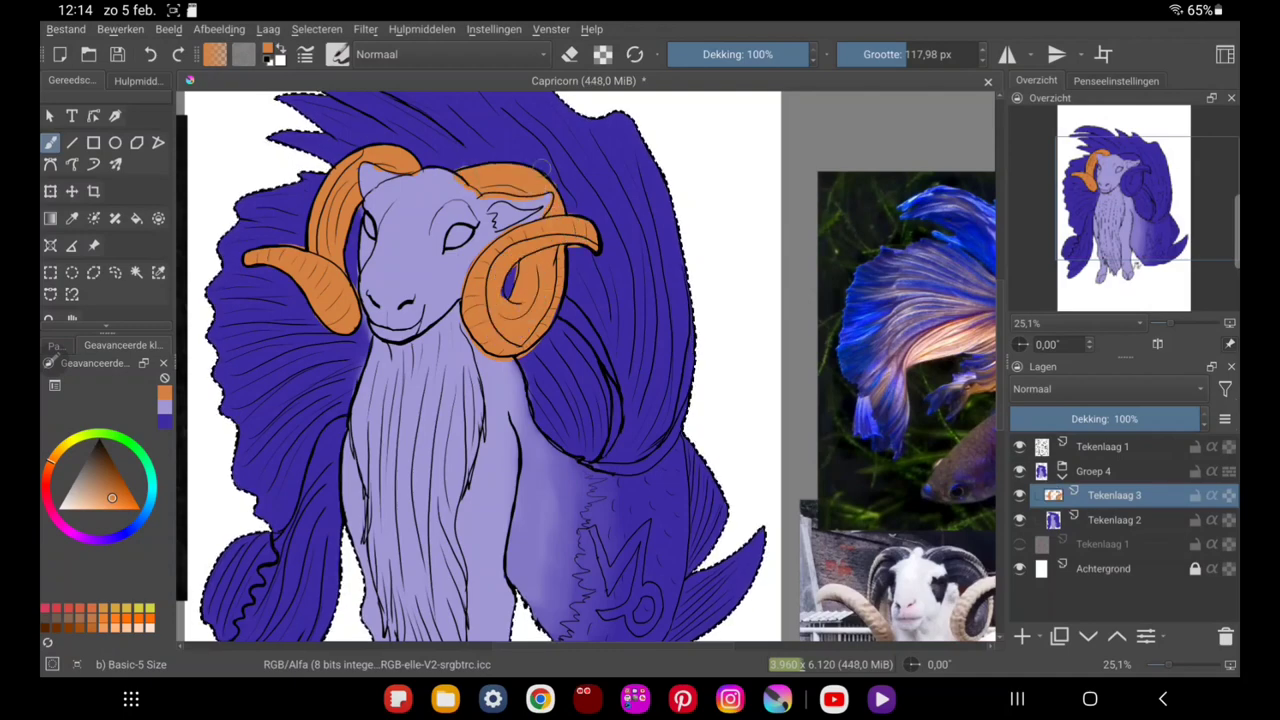
pyautogui.scroll(-2, 535, 194)
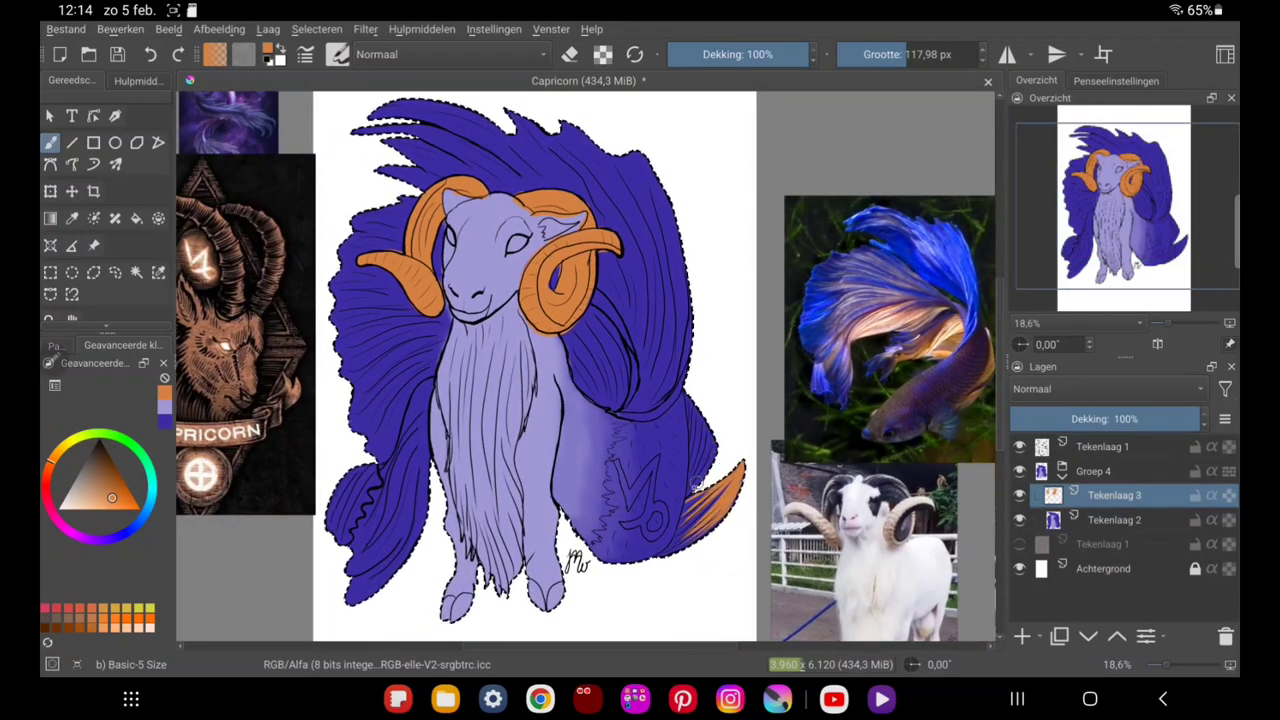
# Paint orange streaks on the left fin and neck mane at 73% opacity, then soften them with Blender Blur.
pyautogui.click(1116, 80)
pyautogui.click(1036, 305)
pyautogui.click(1200, 150)
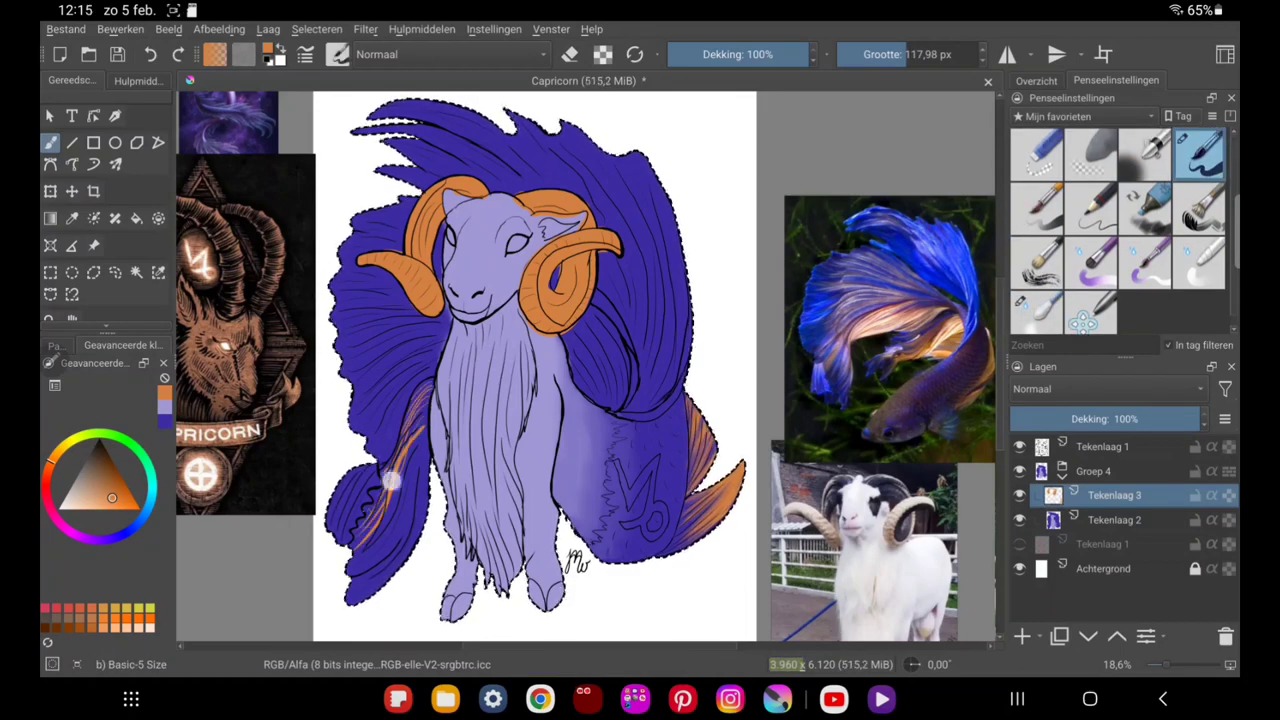
pyautogui.moveTo(395, 545); pyautogui.dragTo(424, 442)
pyautogui.moveTo(810, 54); pyautogui.dragTo(772, 54)
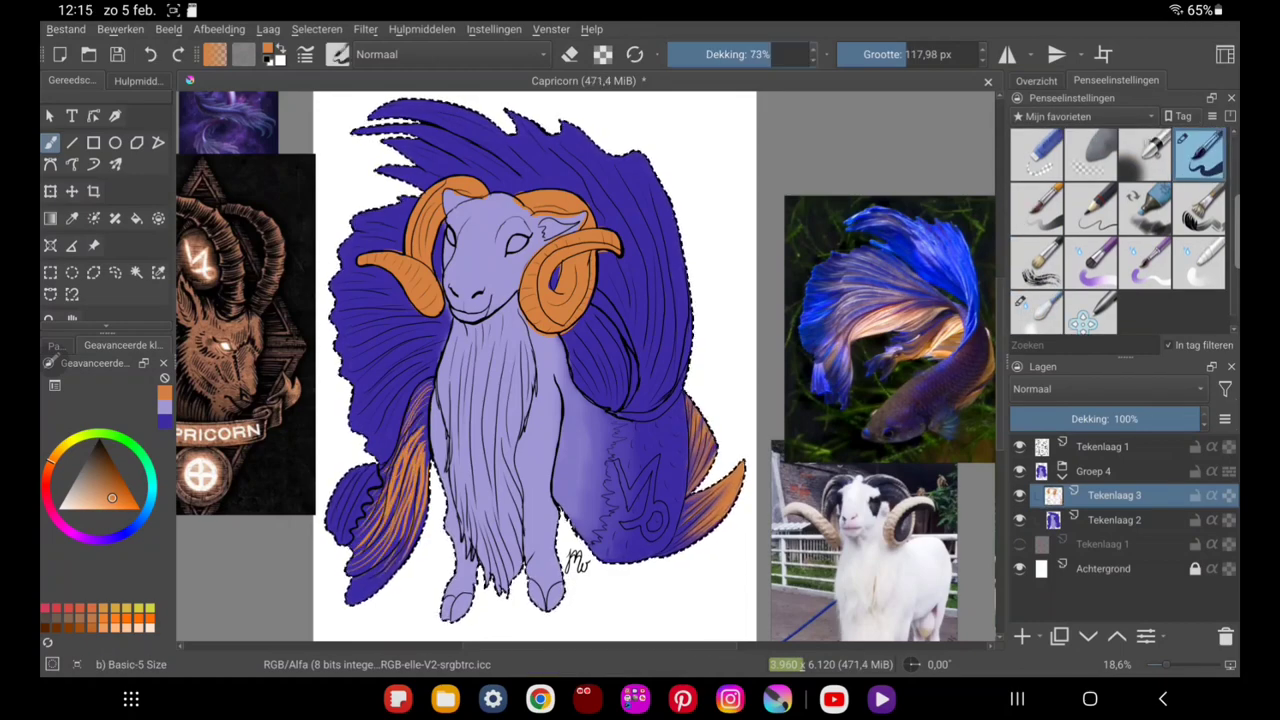
pyautogui.moveTo(593, 326); pyautogui.dragTo(612, 385)
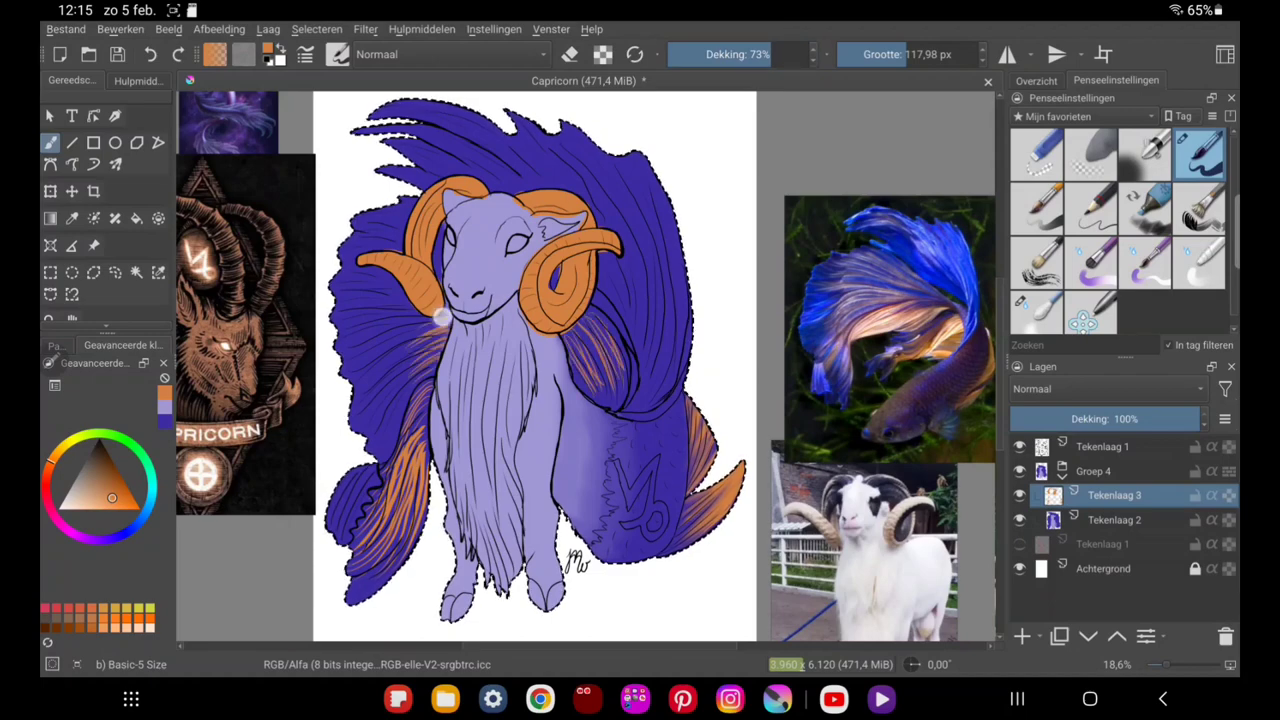
pyautogui.click(1037, 310)
pyautogui.moveTo(373, 525); pyautogui.dragTo(408, 403)
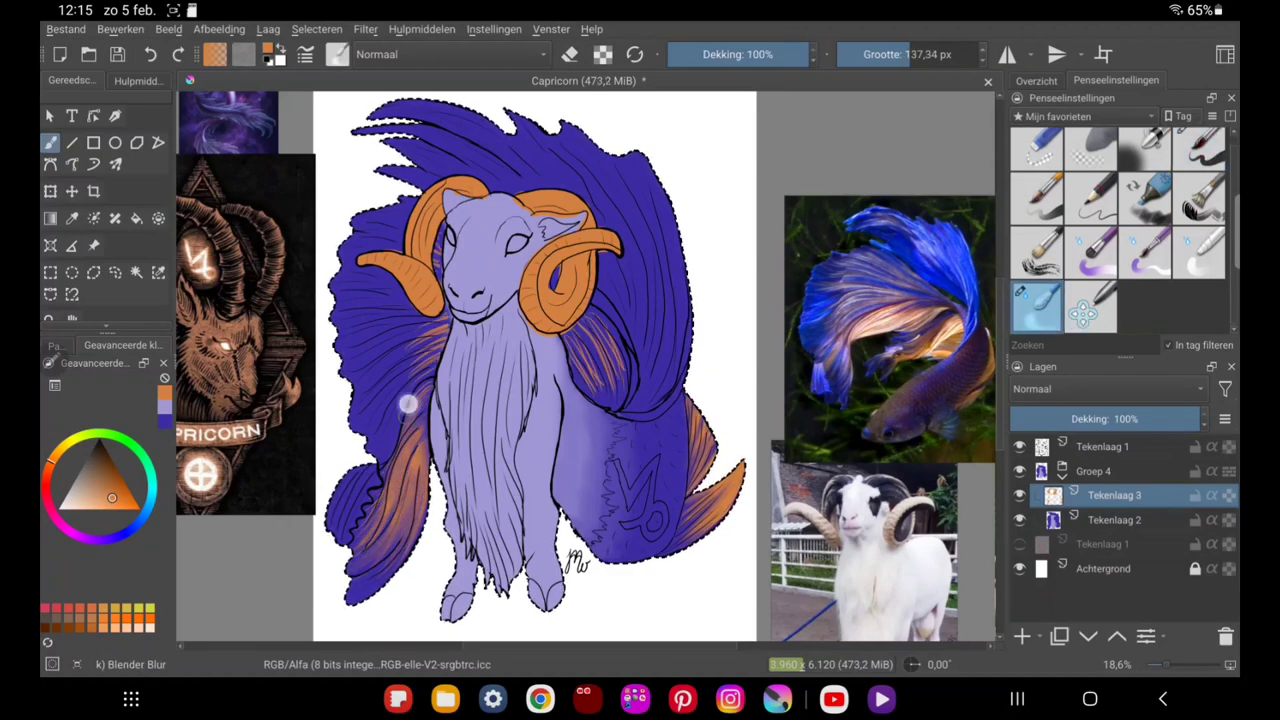
# Paint the fins, hooves and Capricorn symbol bright blue, blend them, and sample orange from the painting.
pyautogui.keyDown('ctrl'); pyautogui.click(378, 568); pyautogui.keyUp('ctrl')
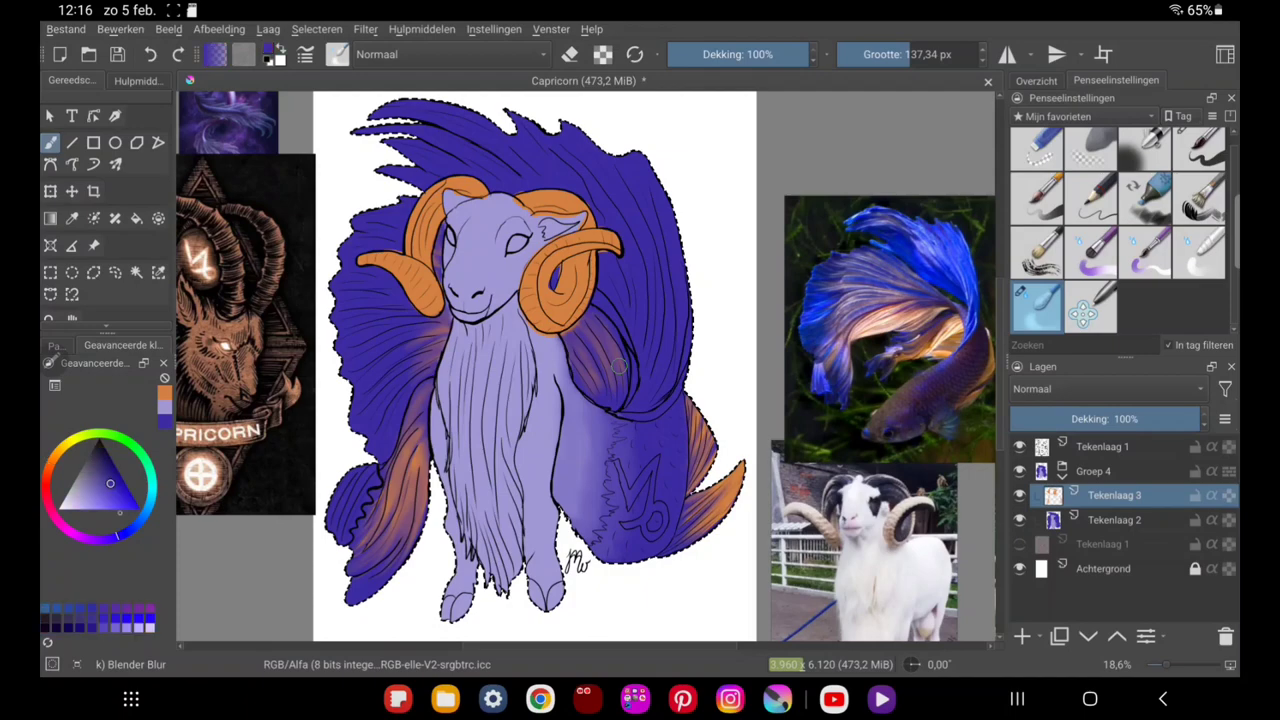
pyautogui.click(1200, 150)
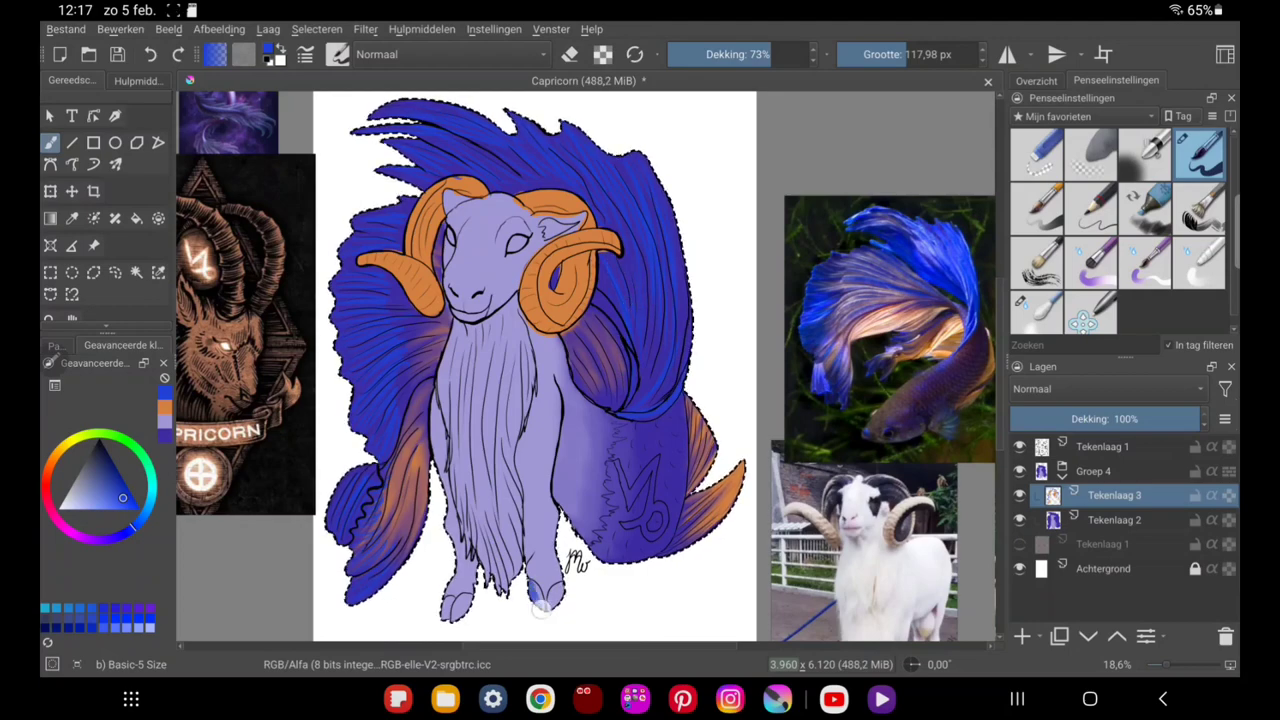
pyautogui.click(1036, 308)
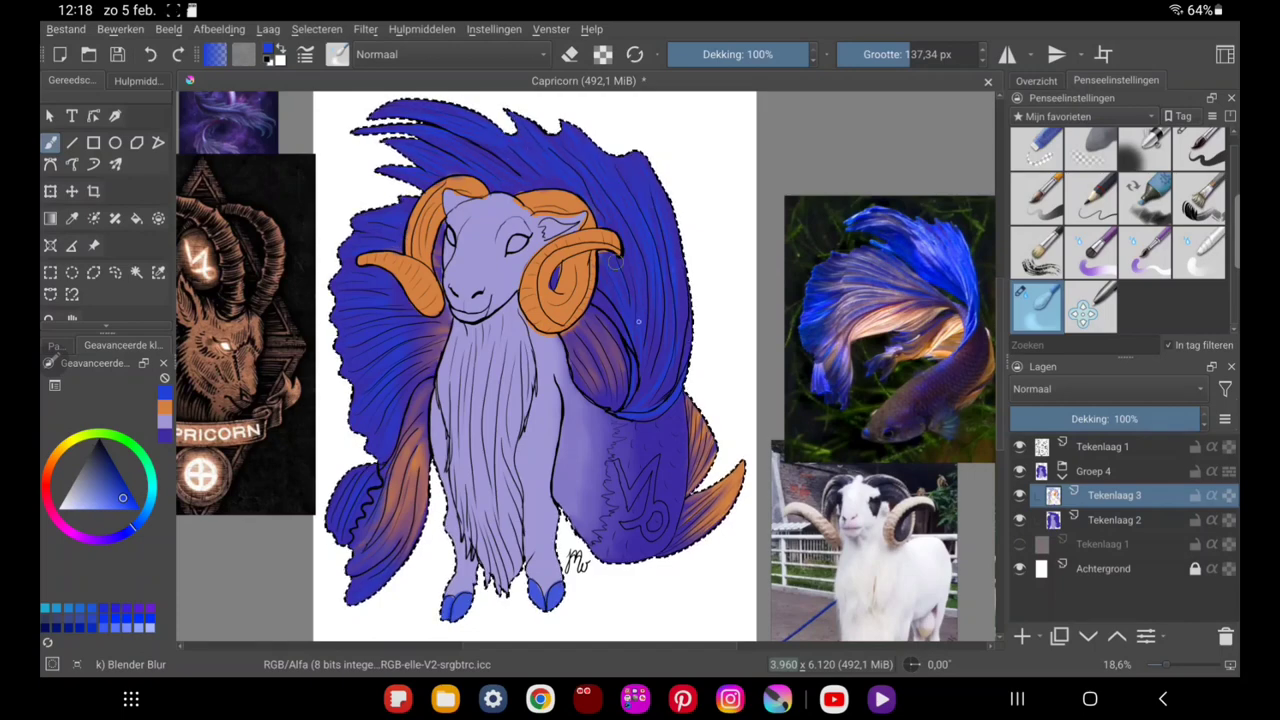
pyautogui.press('/')
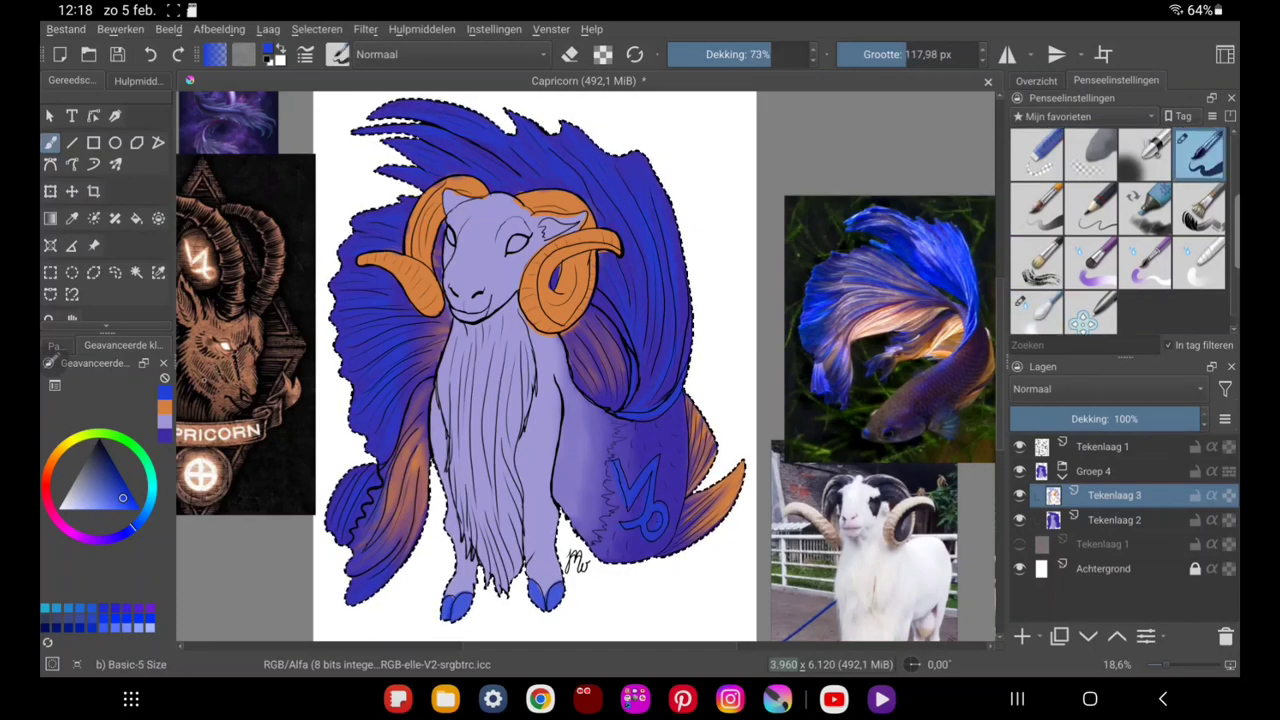
pyautogui.keyDown('ctrl'); pyautogui.click(673, 407); pyautogui.keyUp('ctrl')
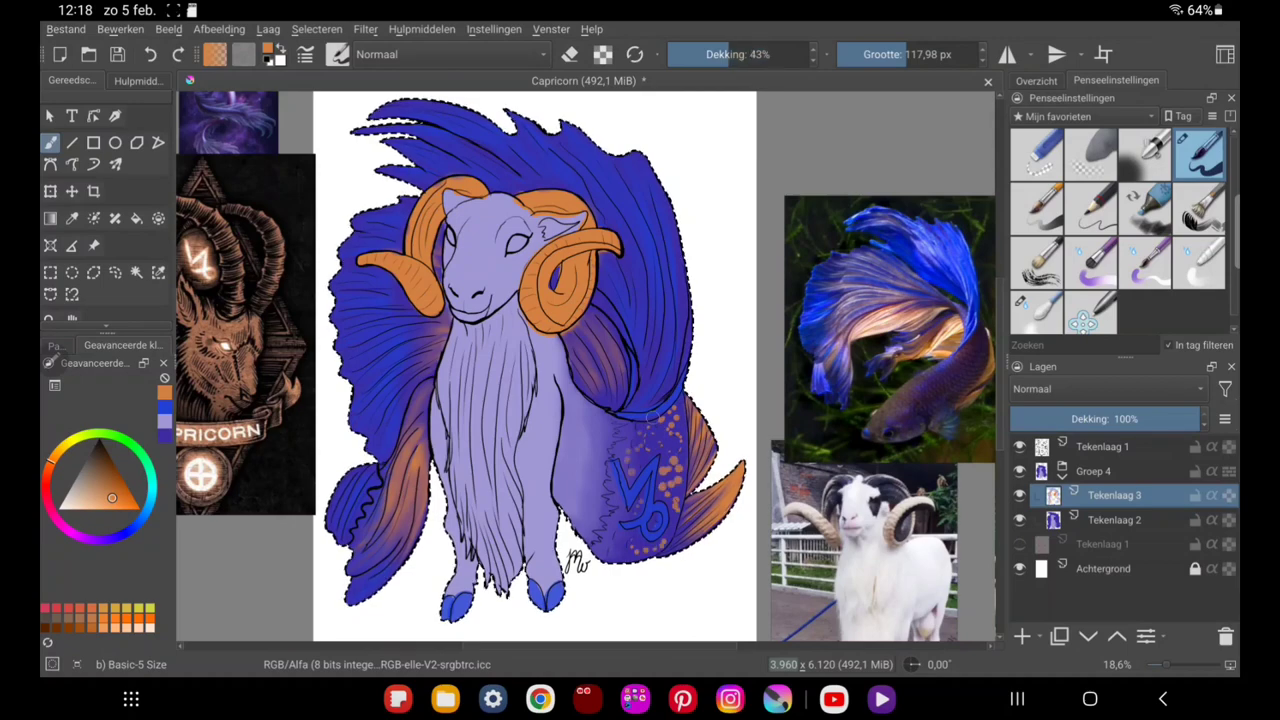
# Work lighter blue streaks into the mane beside the head, undo one blur, then pick lavender and dark blue.
pyautogui.press('/')
pyautogui.keyDown('ctrl'); pyautogui.click(723, 380); pyautogui.keyUp('ctrl')
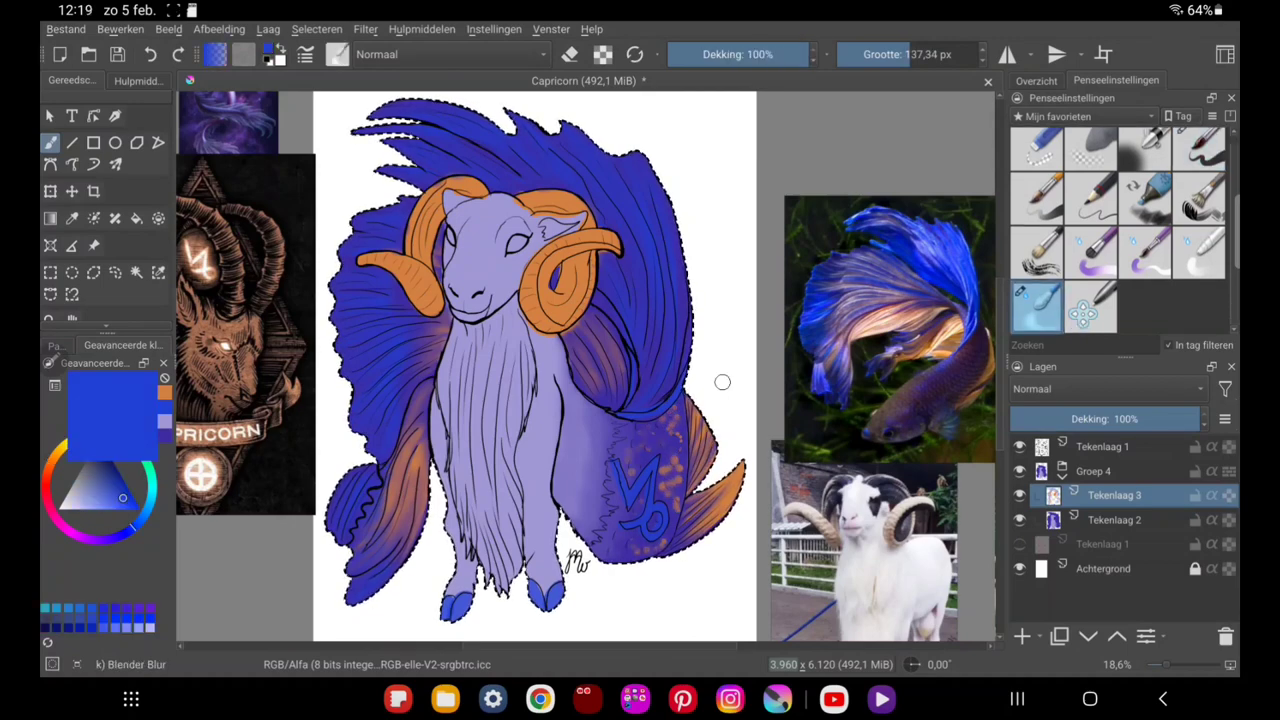
pyautogui.press('/')
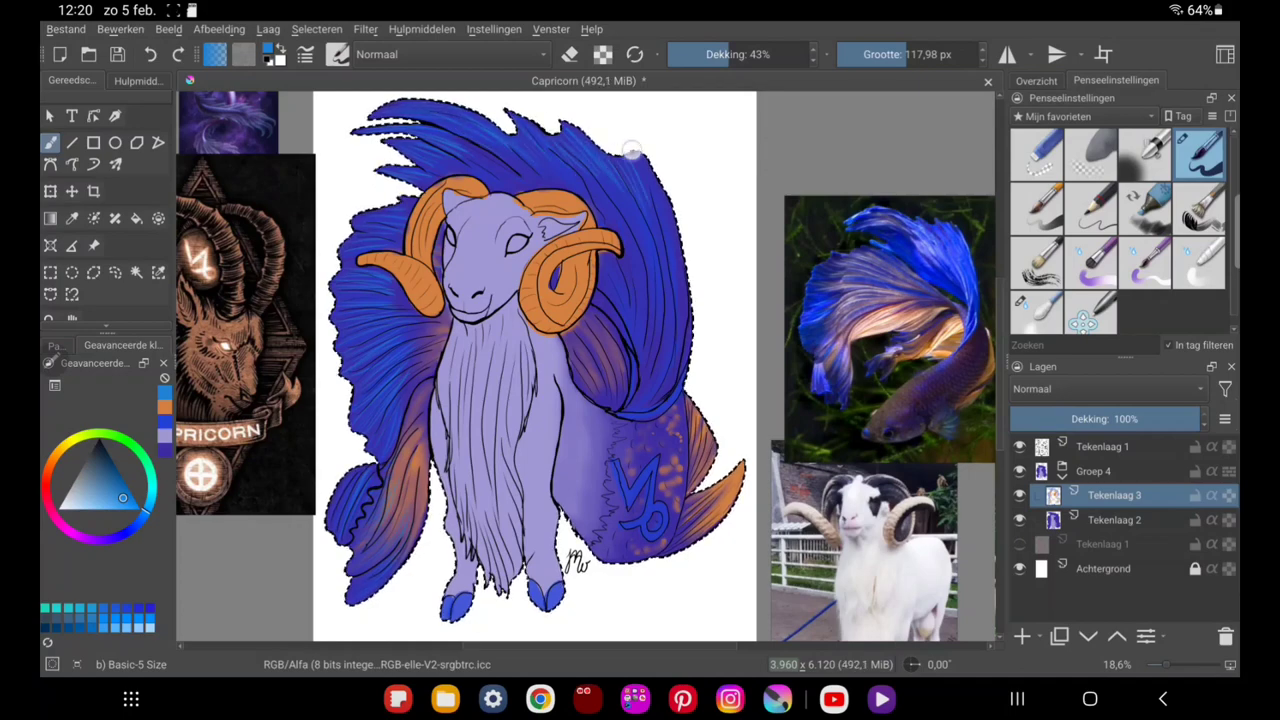
pyautogui.moveTo(650, 235); pyautogui.dragTo(630, 398)
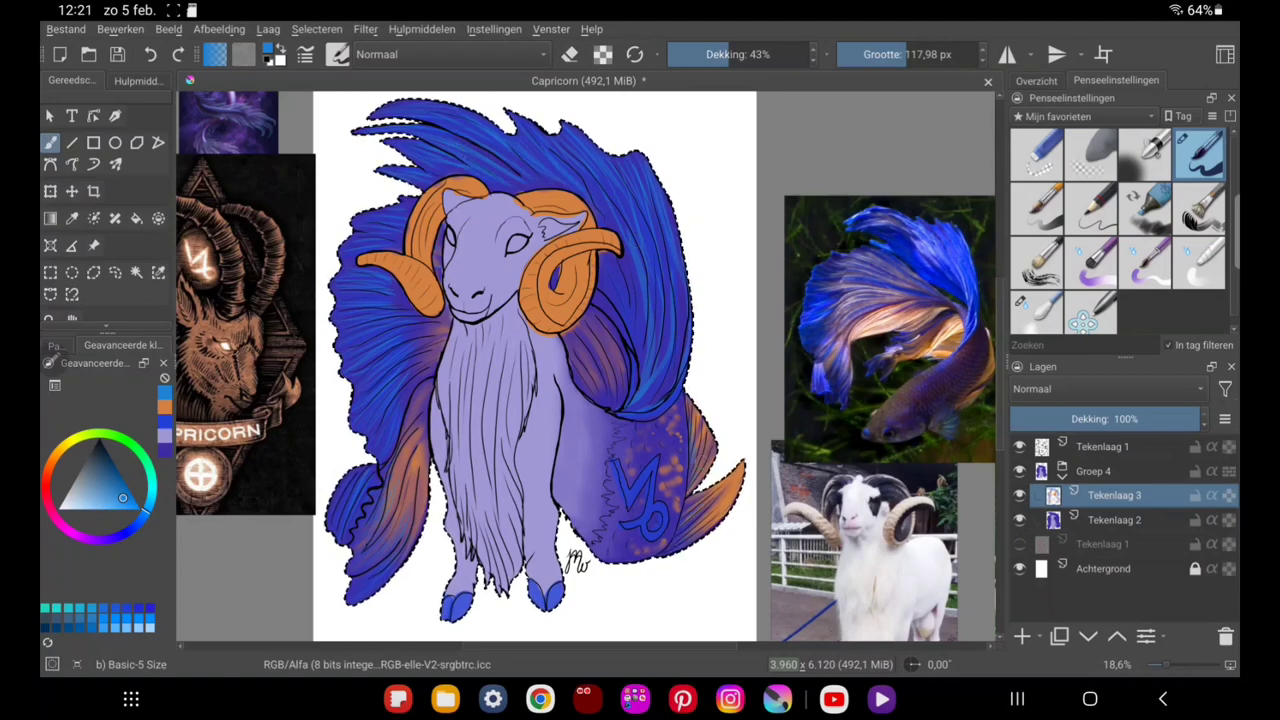
pyautogui.click(1036, 310)
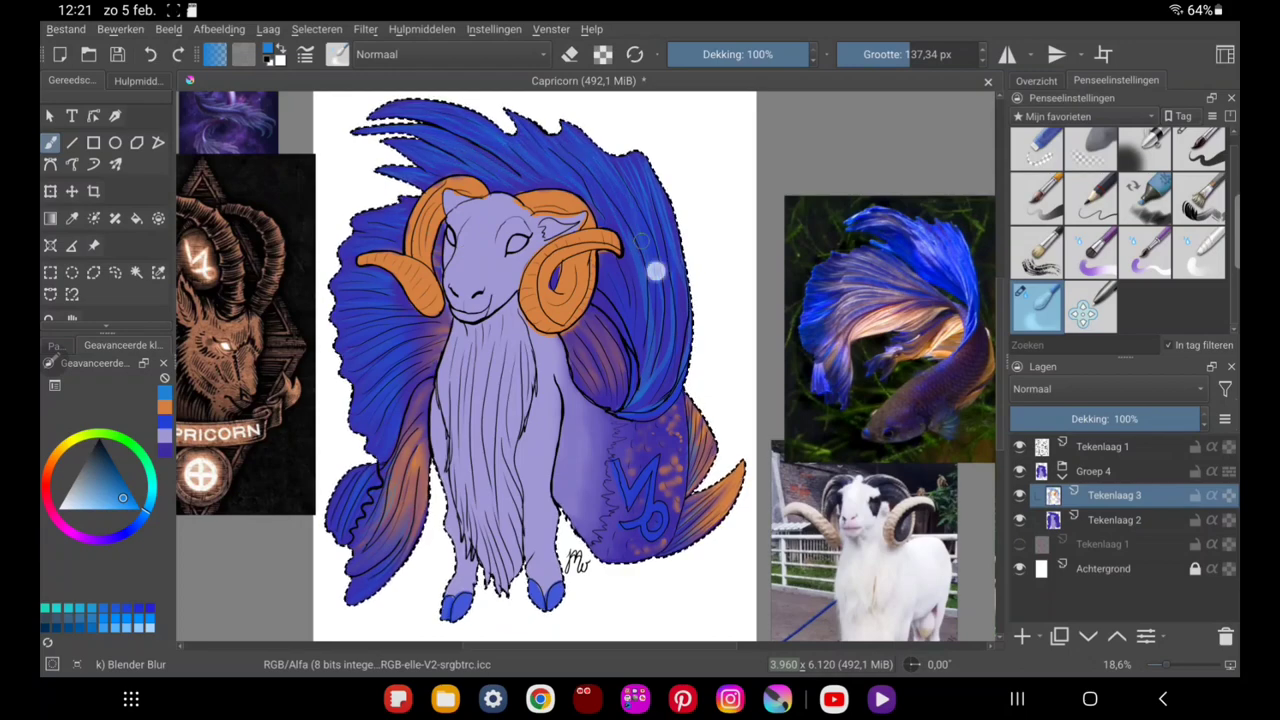
pyautogui.press('/')
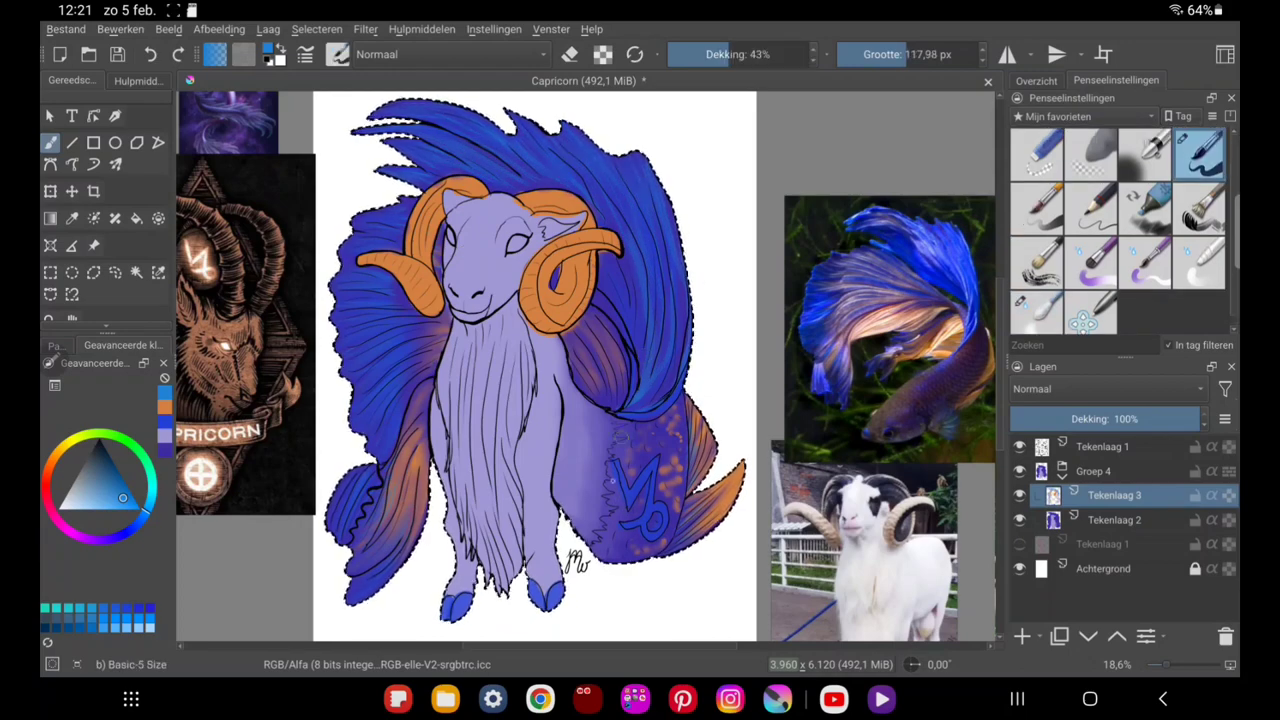
pyautogui.hotkey('ctrl', 'z')
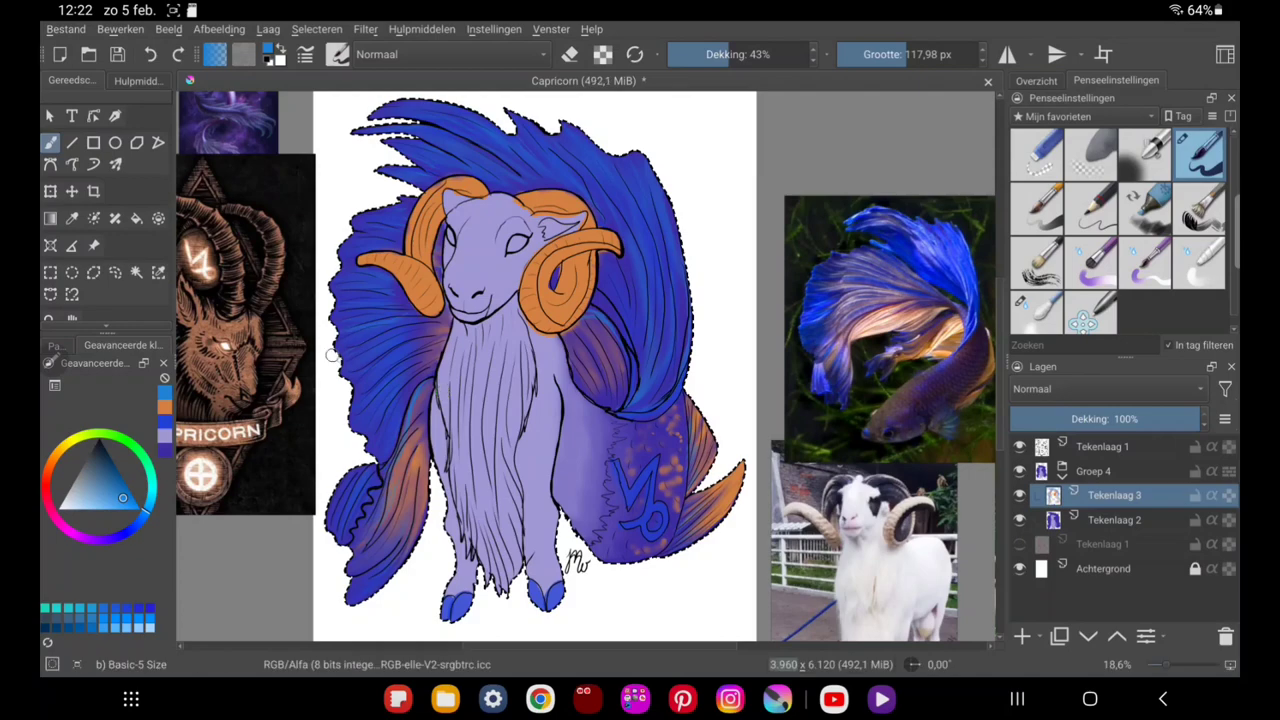
pyautogui.keyDown('ctrl'); pyautogui.click(465, 263); pyautogui.keyUp('ctrl')
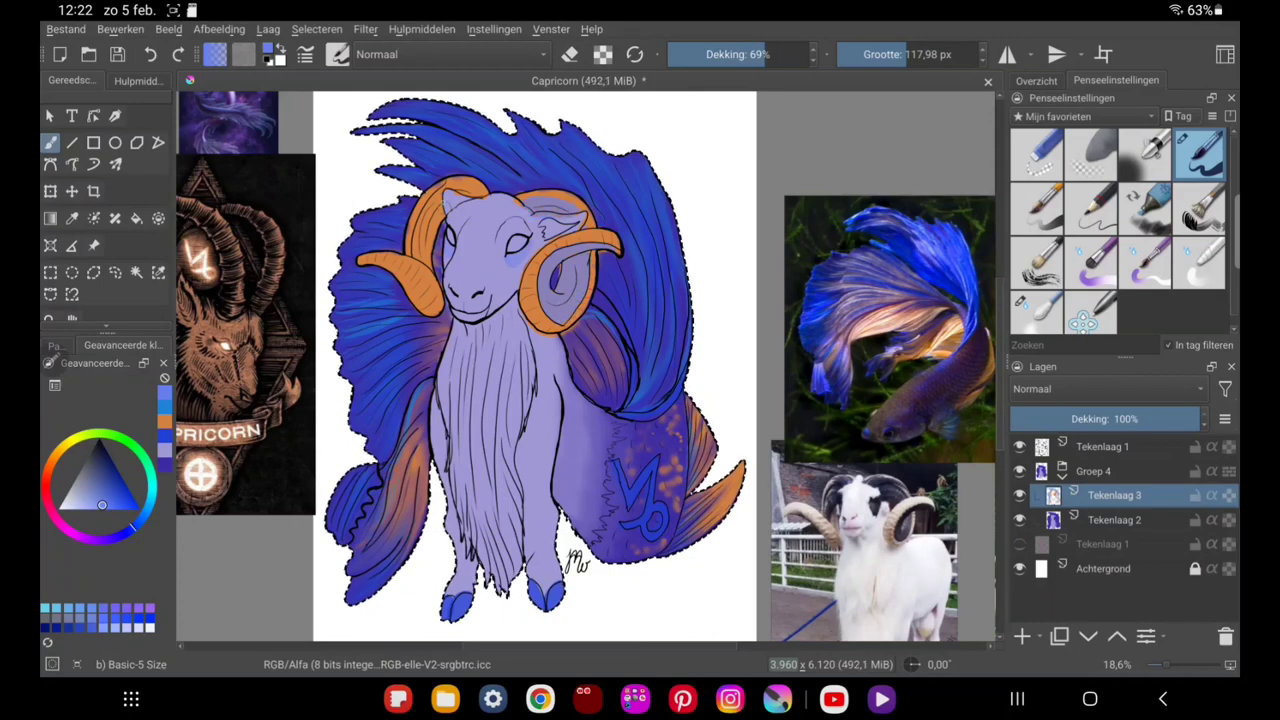
pyautogui.keyDown('ctrl'); pyautogui.click(463, 232); pyautogui.keyUp('ctrl')
# Paint the right eye dark blue, then shade and blur the nose with a ~32 px brush.
pyautogui.moveTo(508, 240); pyautogui.dragTo(528, 247)
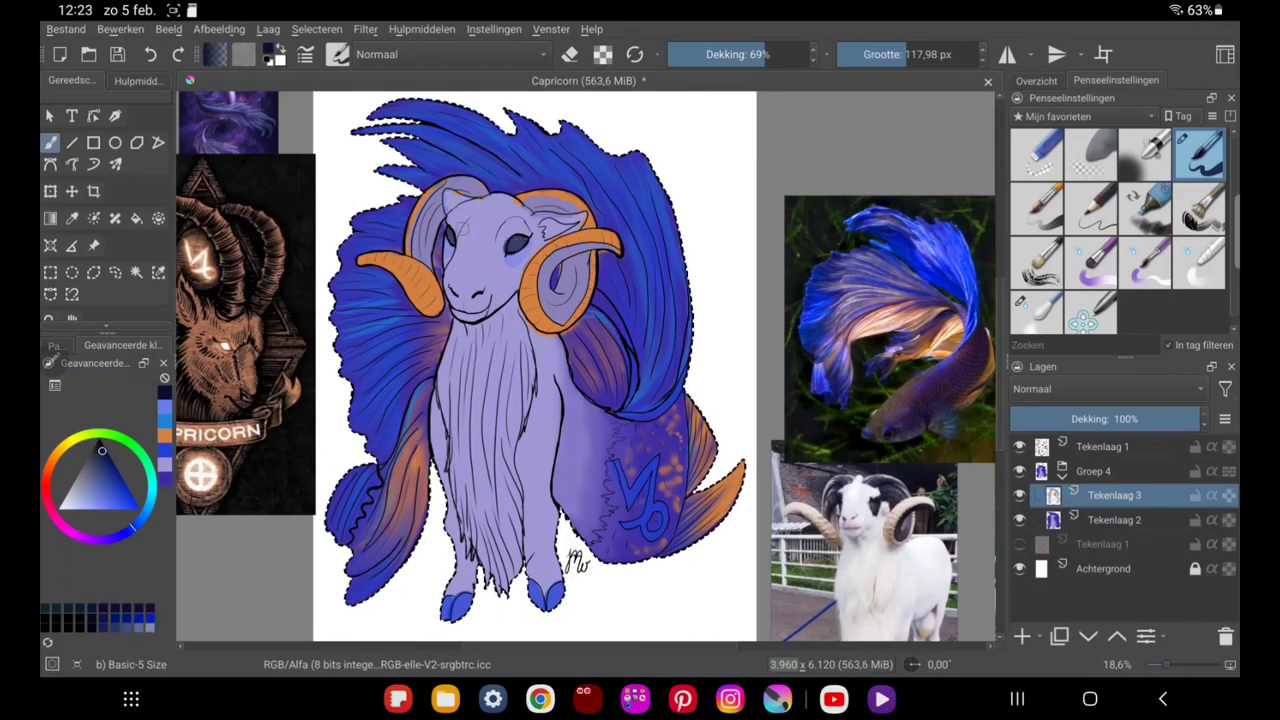
pyautogui.press('[')
pyautogui.press('[')
pyautogui.press('[')
pyautogui.press('/')
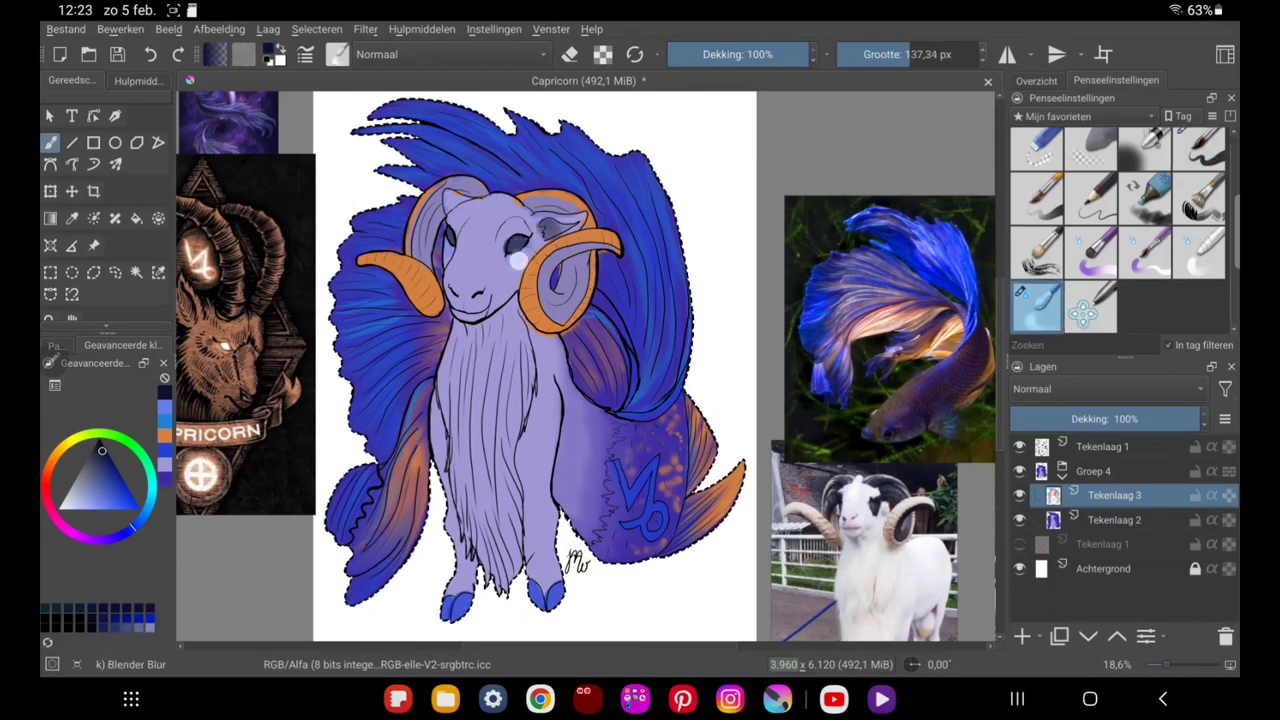
pyautogui.press('/')
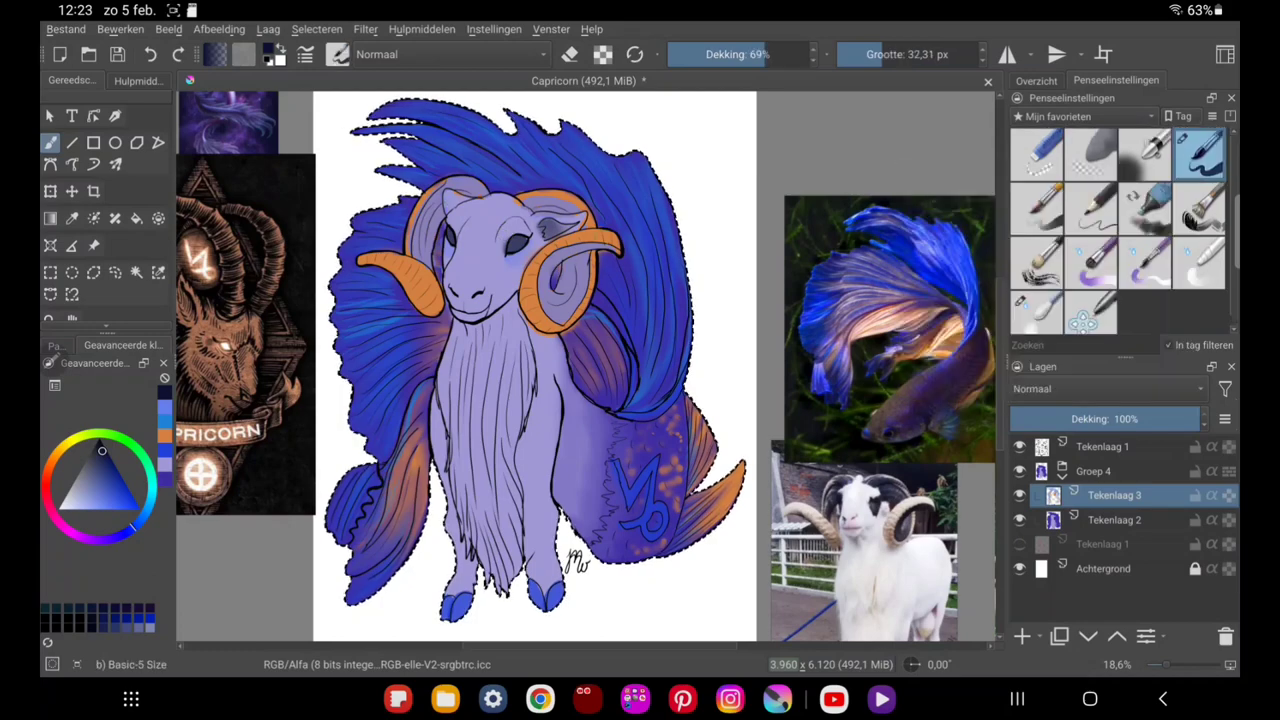
pyautogui.keyDown('ctrl'); pyautogui.click(470, 290); pyautogui.keyUp('ctrl')
pyautogui.moveTo(450, 295); pyautogui.dragTo(495, 312)
pyautogui.press('/')
pyautogui.press('/')
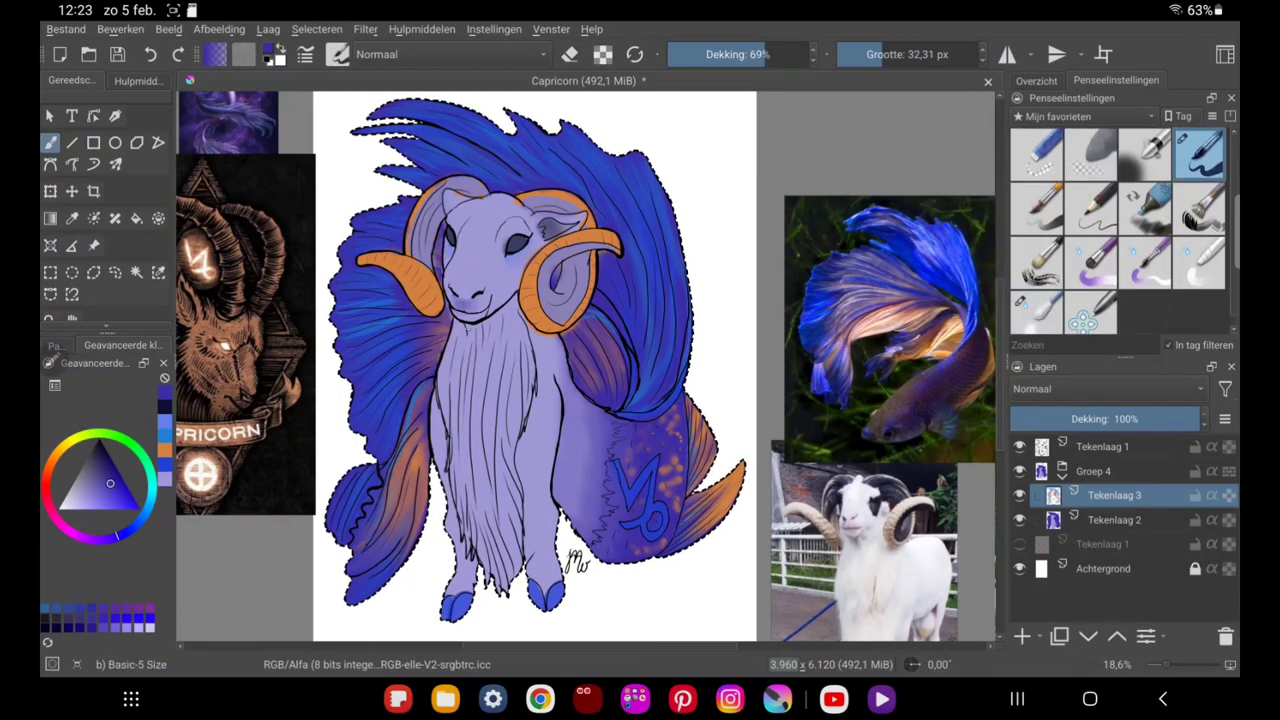
pyautogui.press('/')
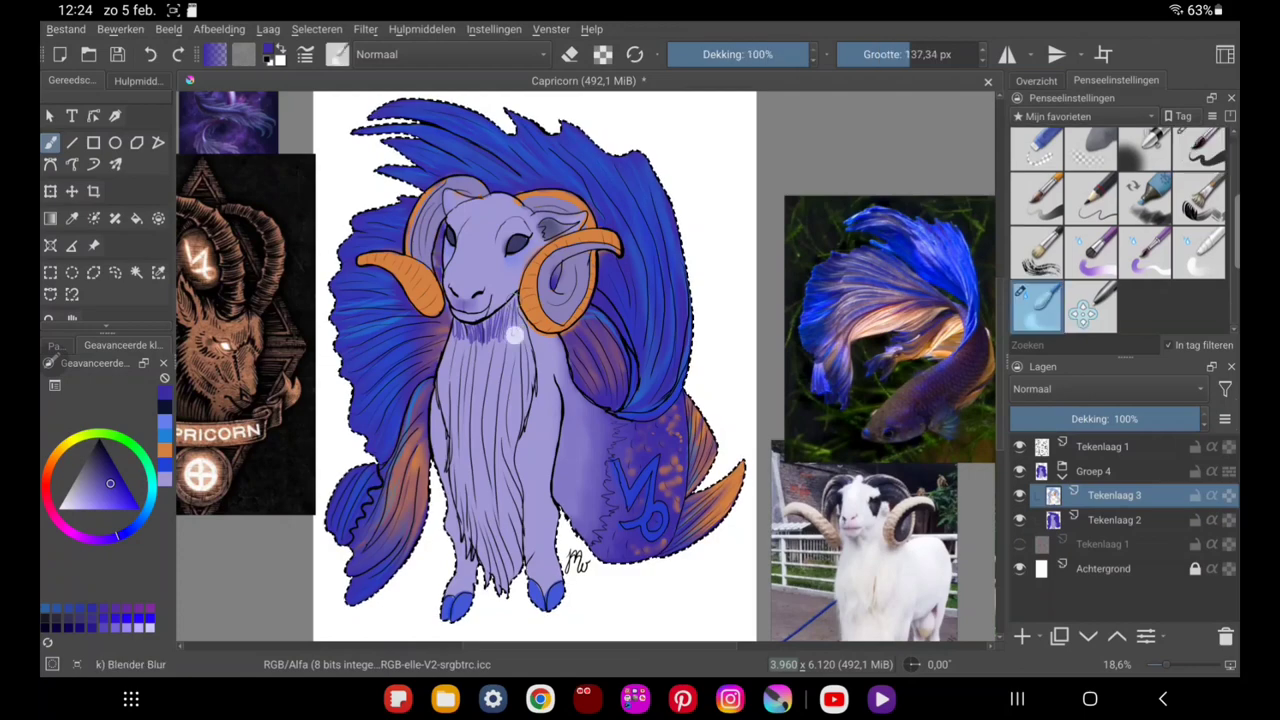
pyautogui.press('/')
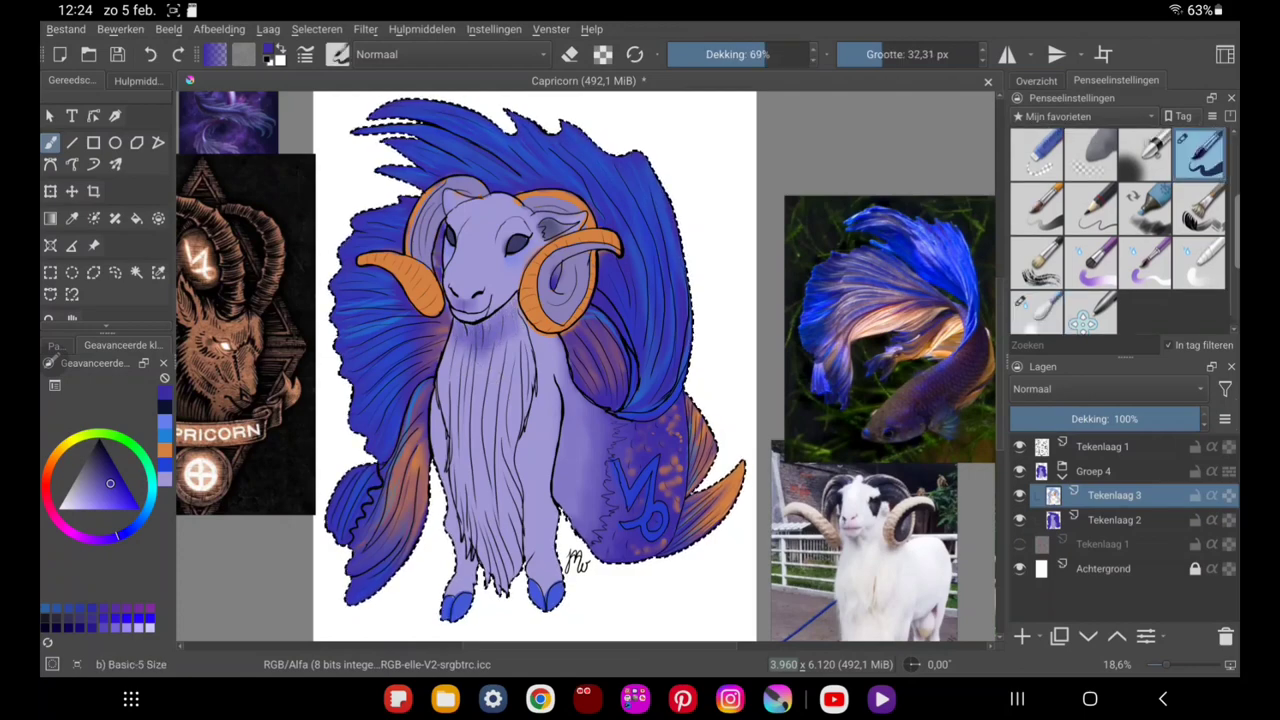
# On a new layer, paint a blue body outline and dark hair strands down the beard with a ~137 px brush.
pyautogui.press('Insert')
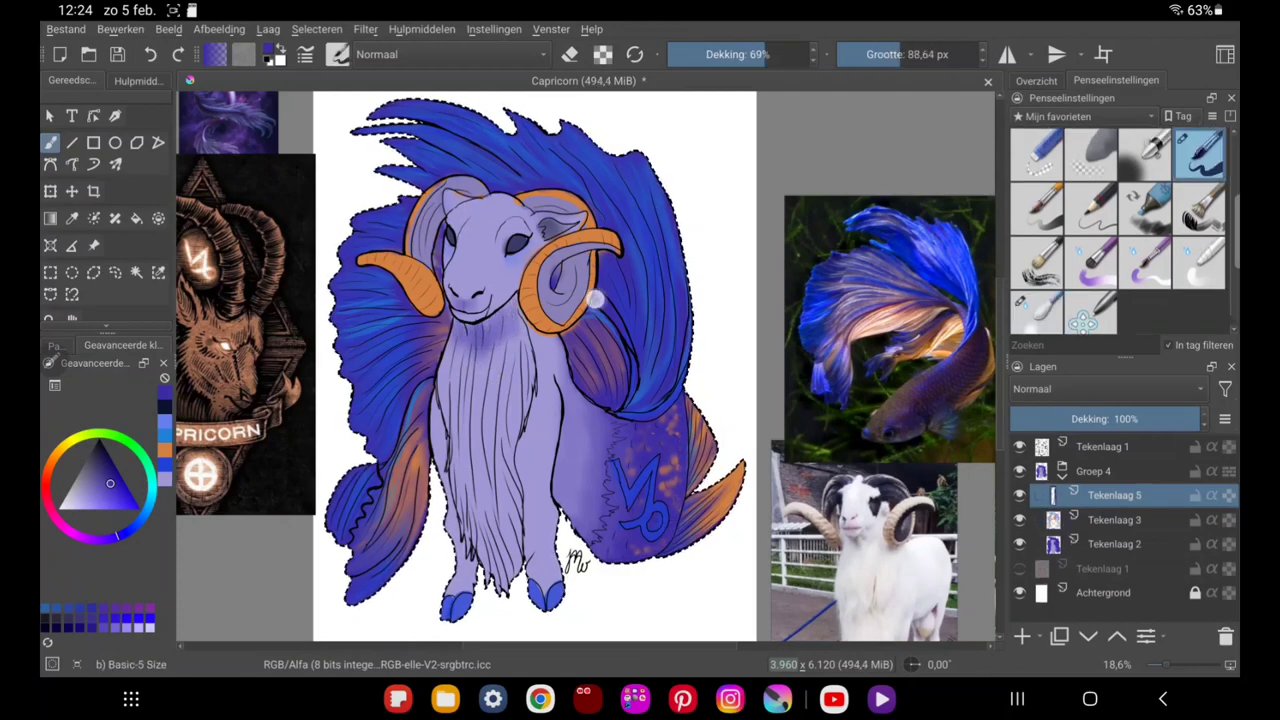
pyautogui.keyDown('ctrl'); pyautogui.click(595, 298); pyautogui.keyUp('ctrl')
pyautogui.press(']')
pyautogui.moveTo(558, 374); pyautogui.dragTo(556, 480)
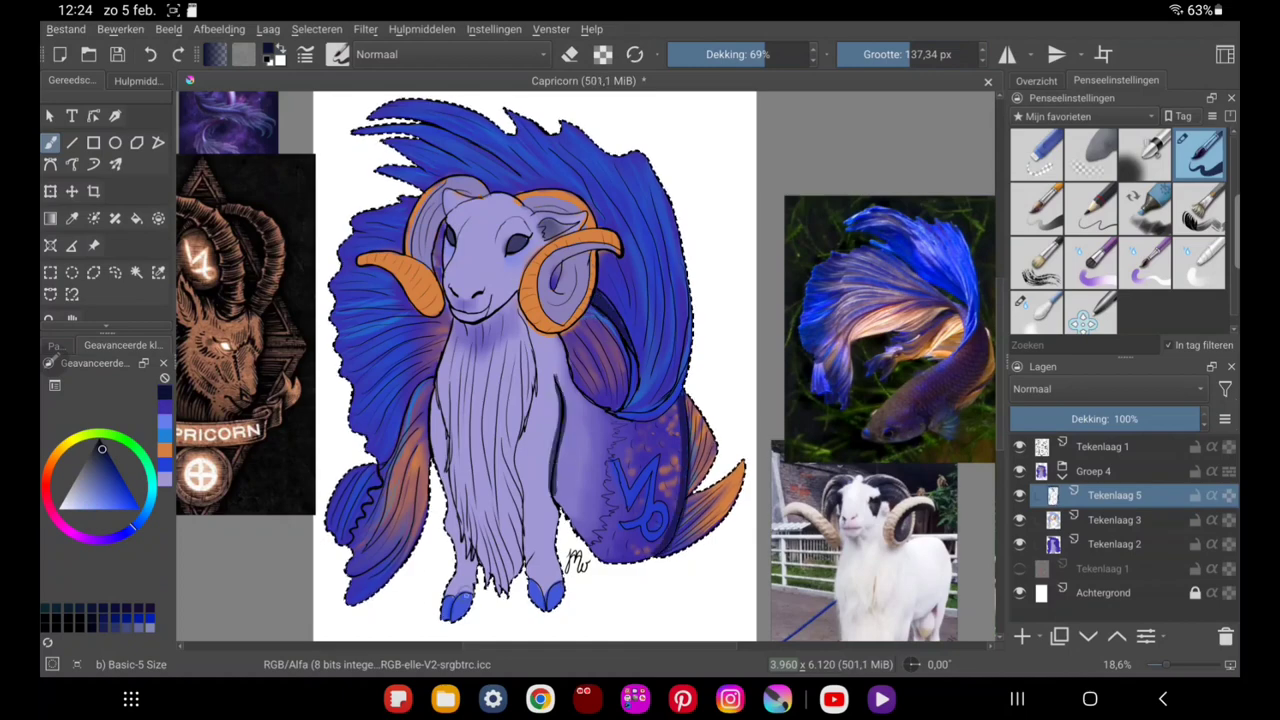
pyautogui.moveTo(520, 350); pyautogui.dragTo(516, 540)
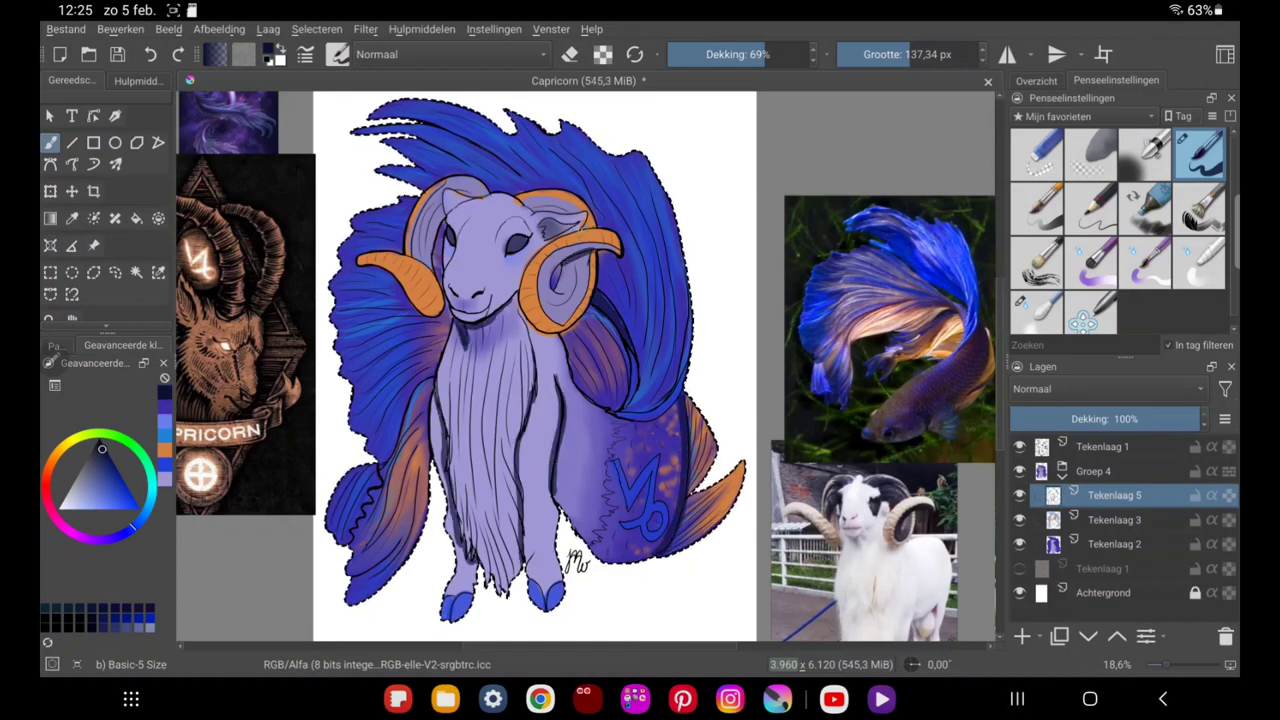
pyautogui.moveTo(486, 348)
pyautogui.mouseDown()
pyautogui.moveTo(486, 494)
pyautogui.moveTo(472, 488)
pyautogui.mouseUp()
pyautogui.moveTo(505, 350); pyautogui.dragTo(505, 530)
pyautogui.moveTo(454, 358); pyautogui.dragTo(454, 462)
pyautogui.moveTo(518, 360); pyautogui.dragTo(518, 444)
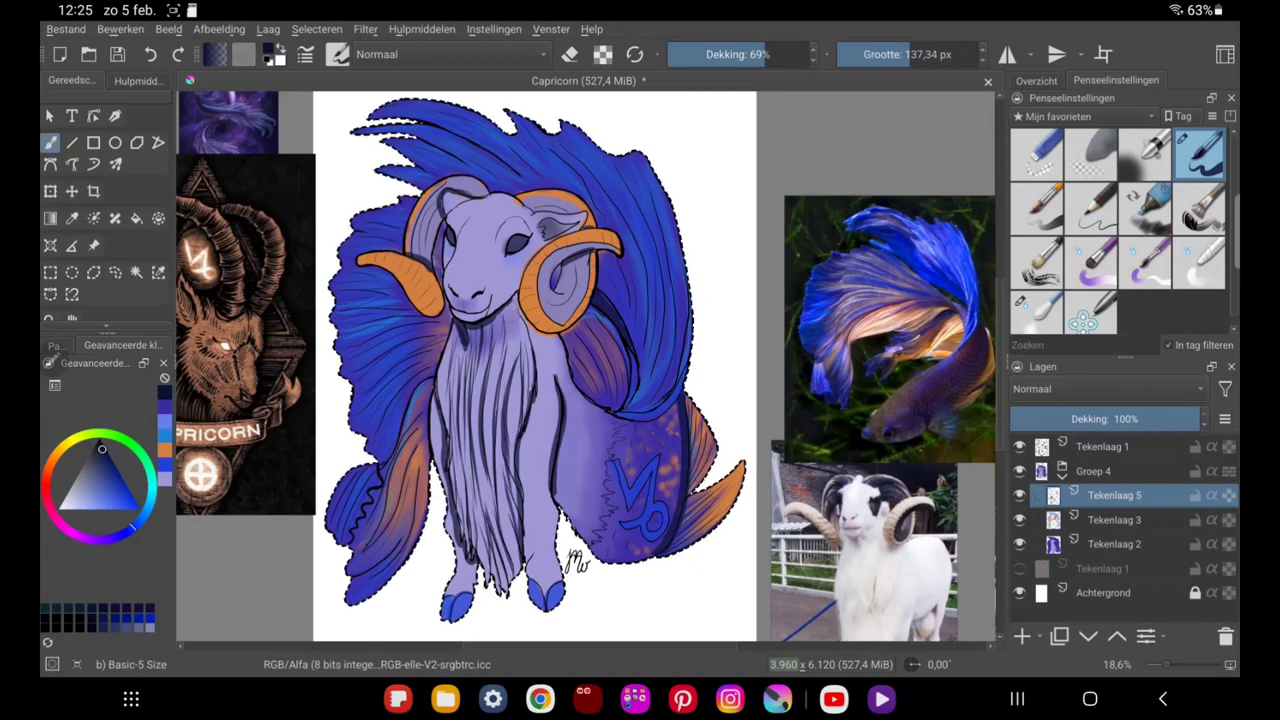
# Apply a Gaussian blur, then paint light-purple highlights on the horns and forehead on a new layer.
pyautogui.hotkey('ctrl', 'shift', 'f')
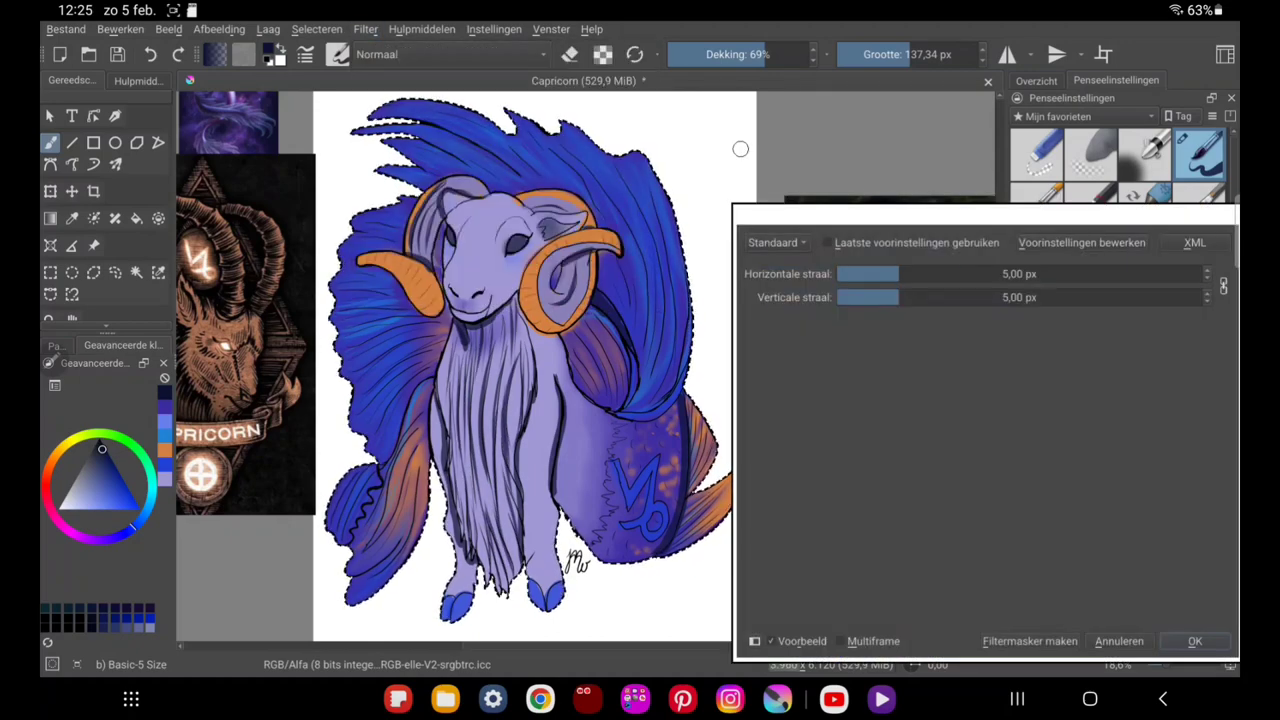
pyautogui.press('Return')
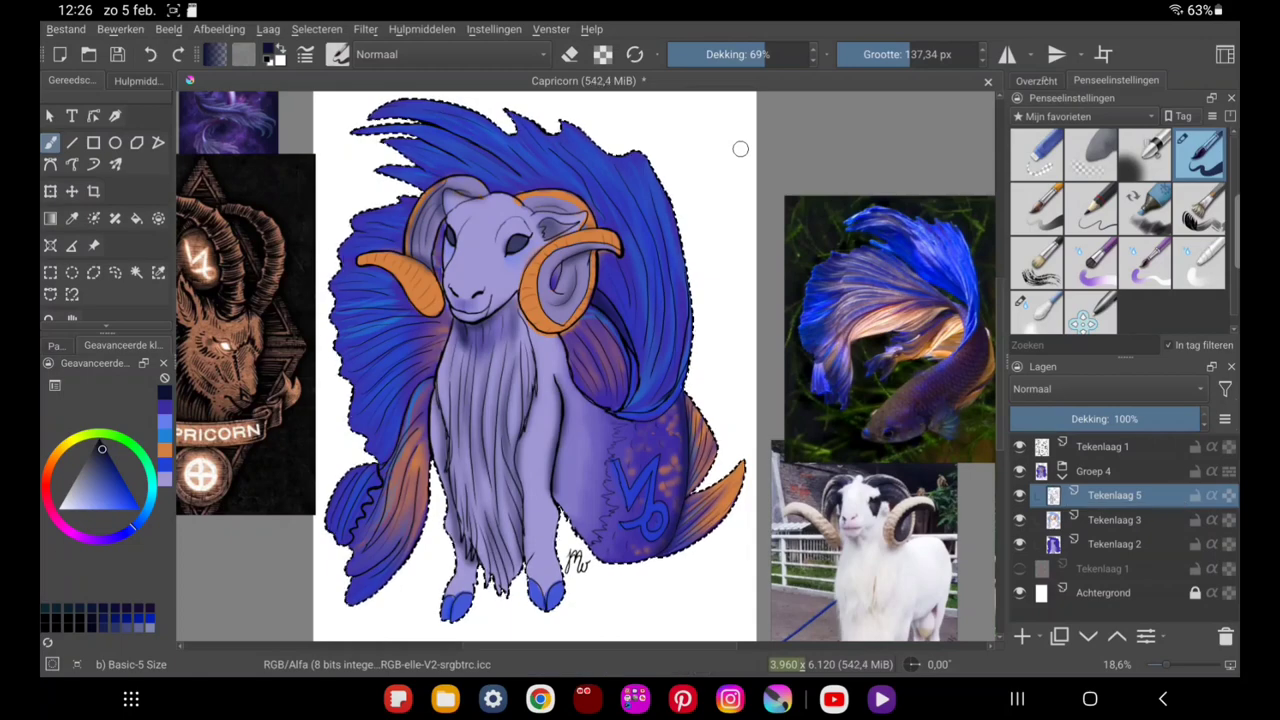
pyautogui.press('Insert')
pyautogui.scroll(3, 540, 370)
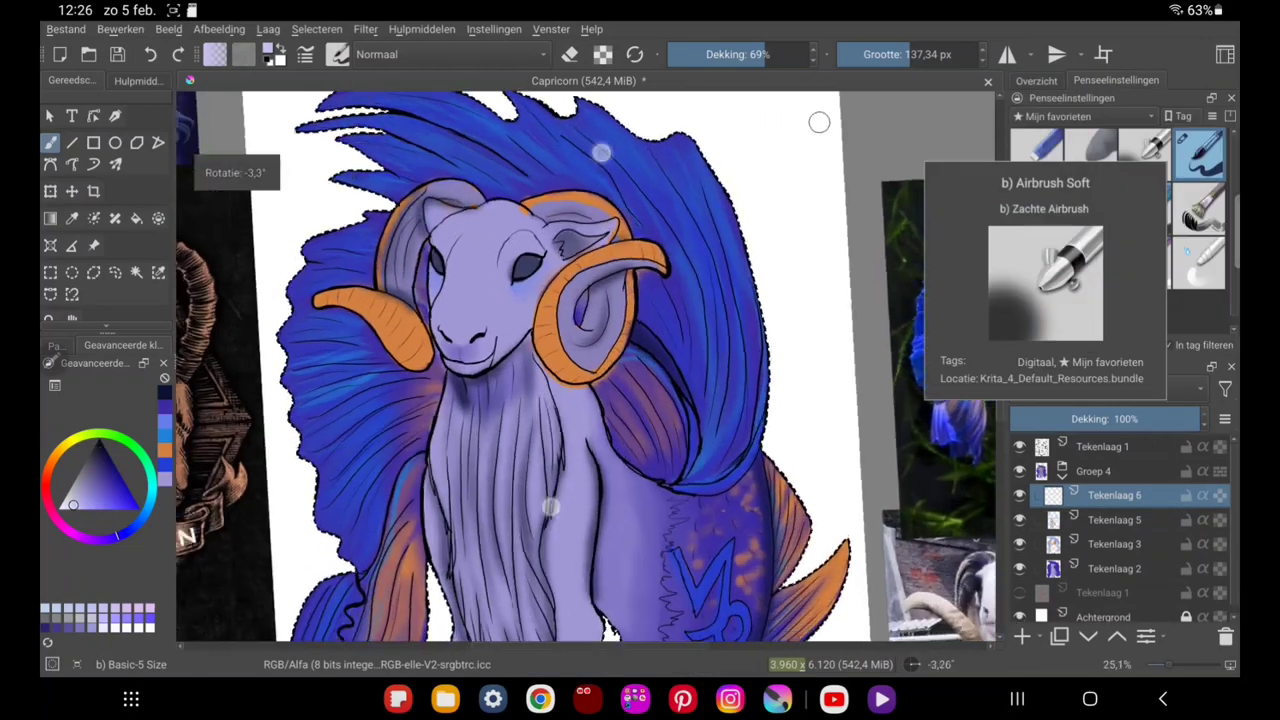
pyautogui.moveTo(325, 300); pyautogui.dragTo(415, 325)
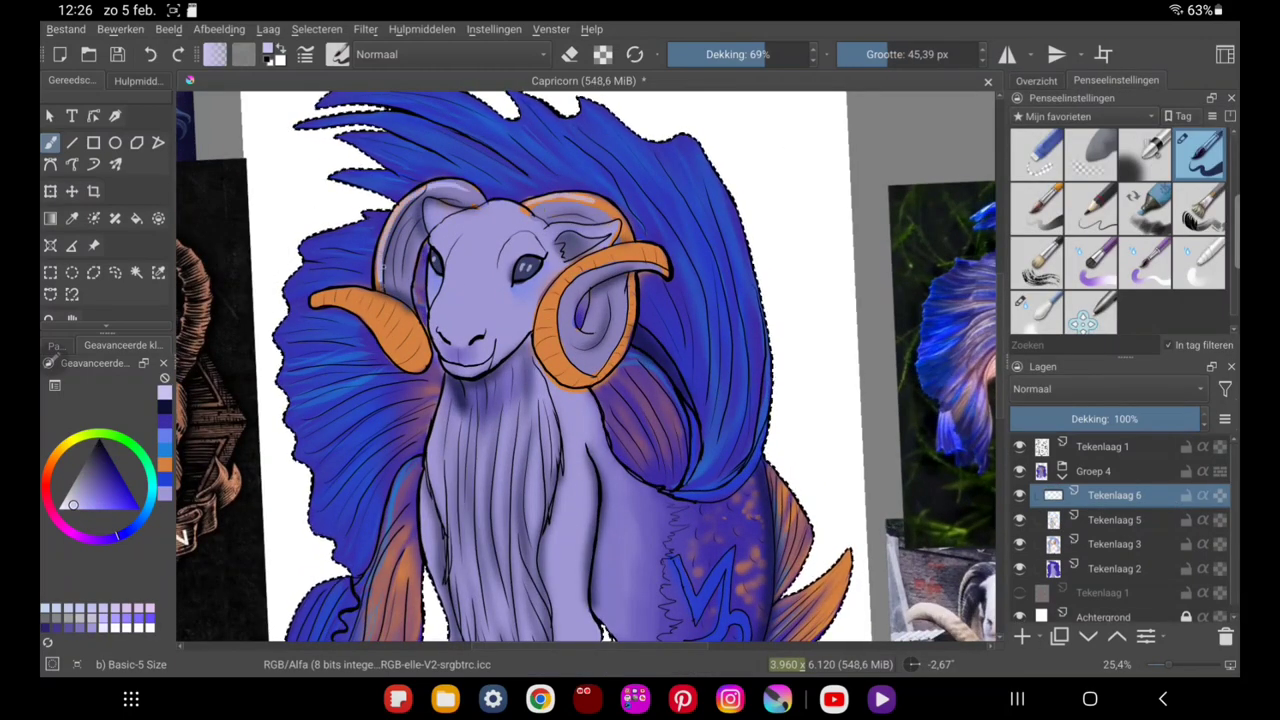
pyautogui.moveTo(545, 205); pyautogui.dragTo(655, 265)
pyautogui.moveTo(440, 200); pyautogui.dragTo(472, 237)
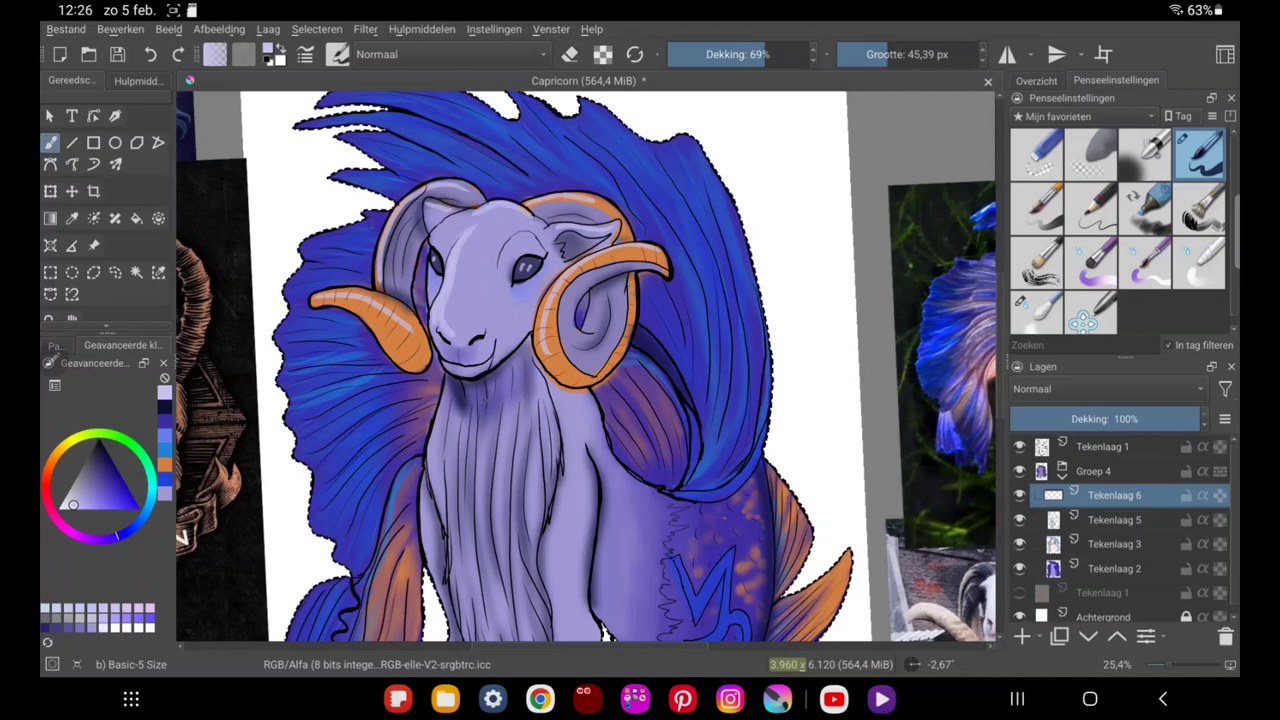
# Smooth the top-right blue mane with Blender Blur and paint light strokes on the left mane.
pyautogui.click(1036, 80)
pyautogui.moveTo(540, 370); pyautogui.dragTo(500, 305)
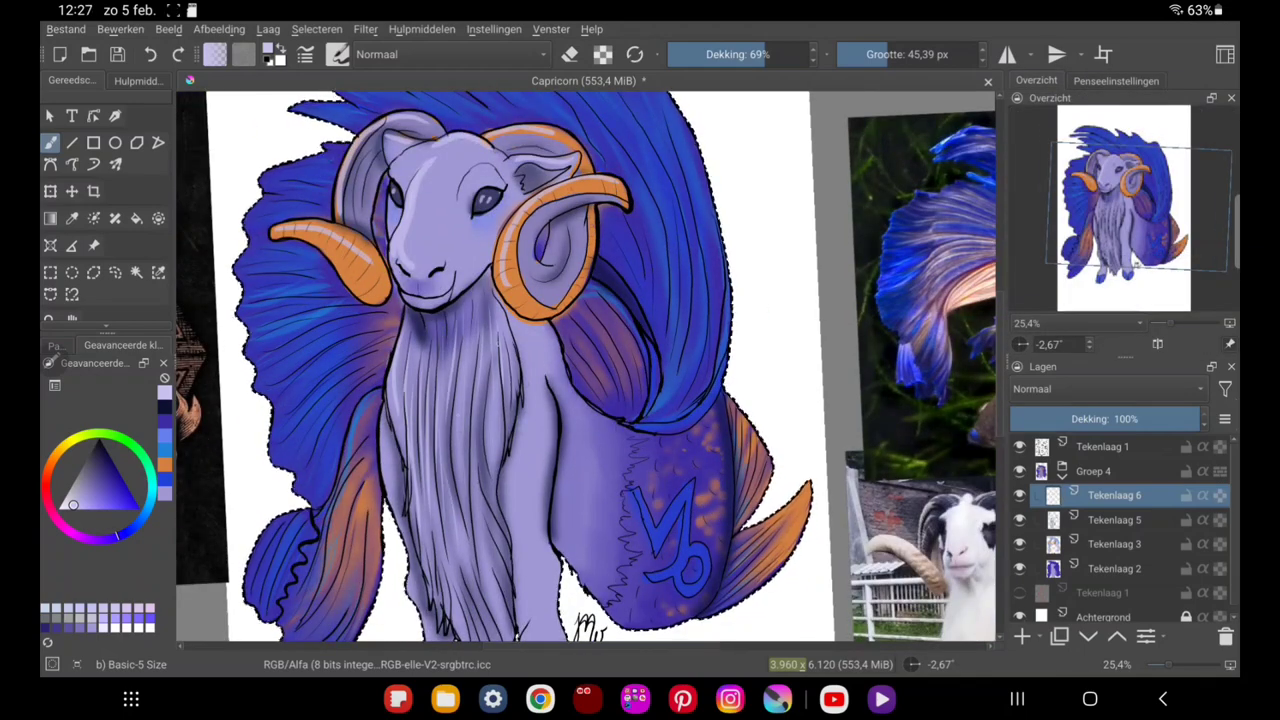
pyautogui.moveTo(500, 400); pyautogui.dragTo(480, 275)
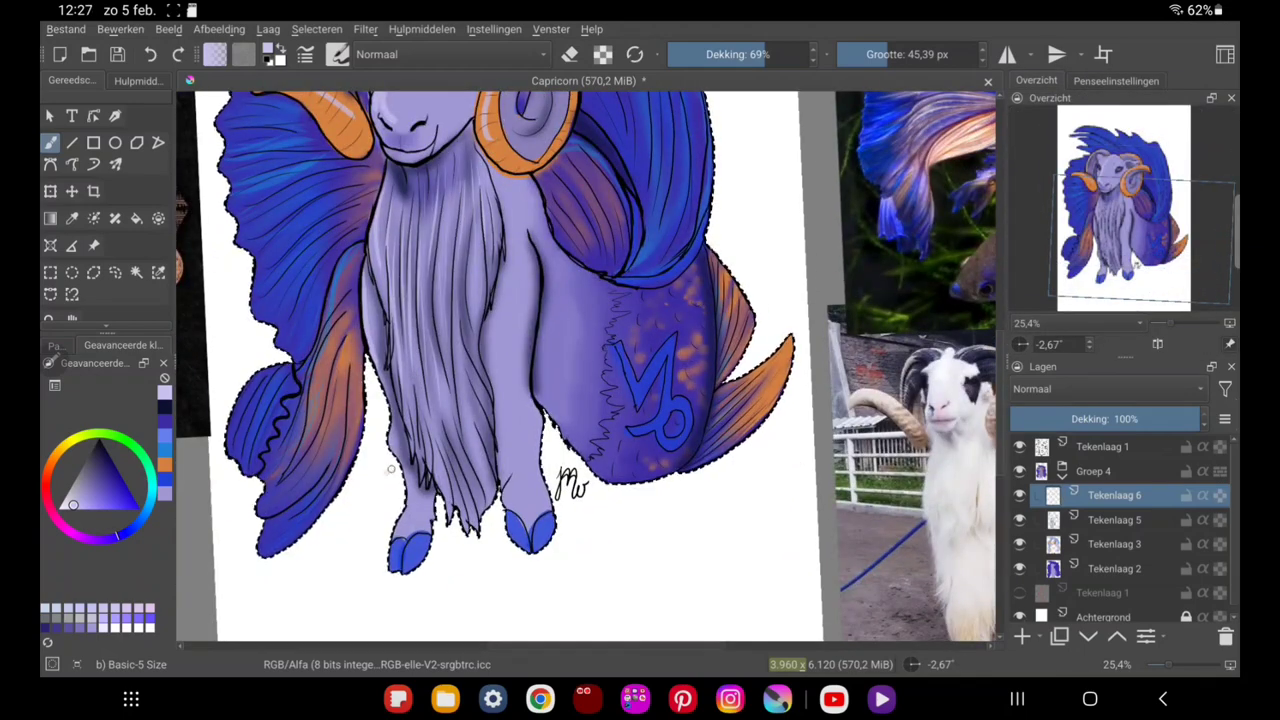
pyautogui.moveTo(560, 350); pyautogui.dragTo(665, 540)
pyautogui.scroll(-2, 590, 370)
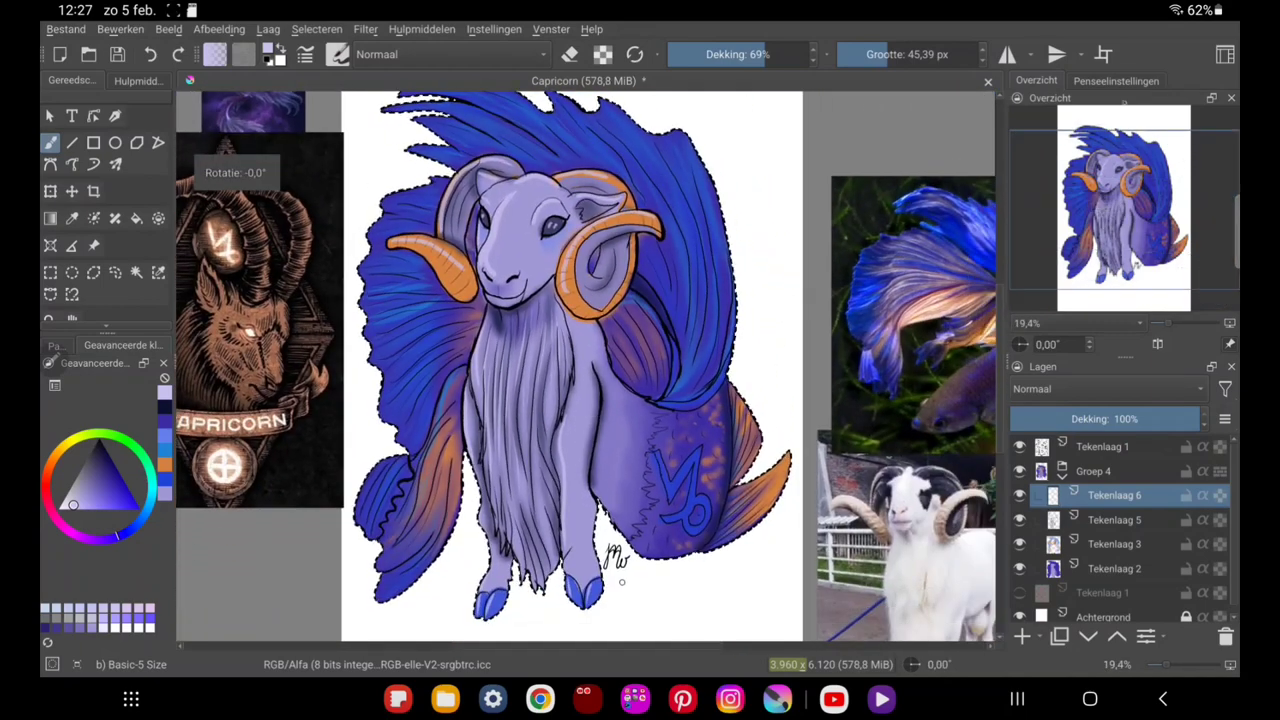
pyautogui.click(1116, 80)
pyautogui.click(1036, 305)
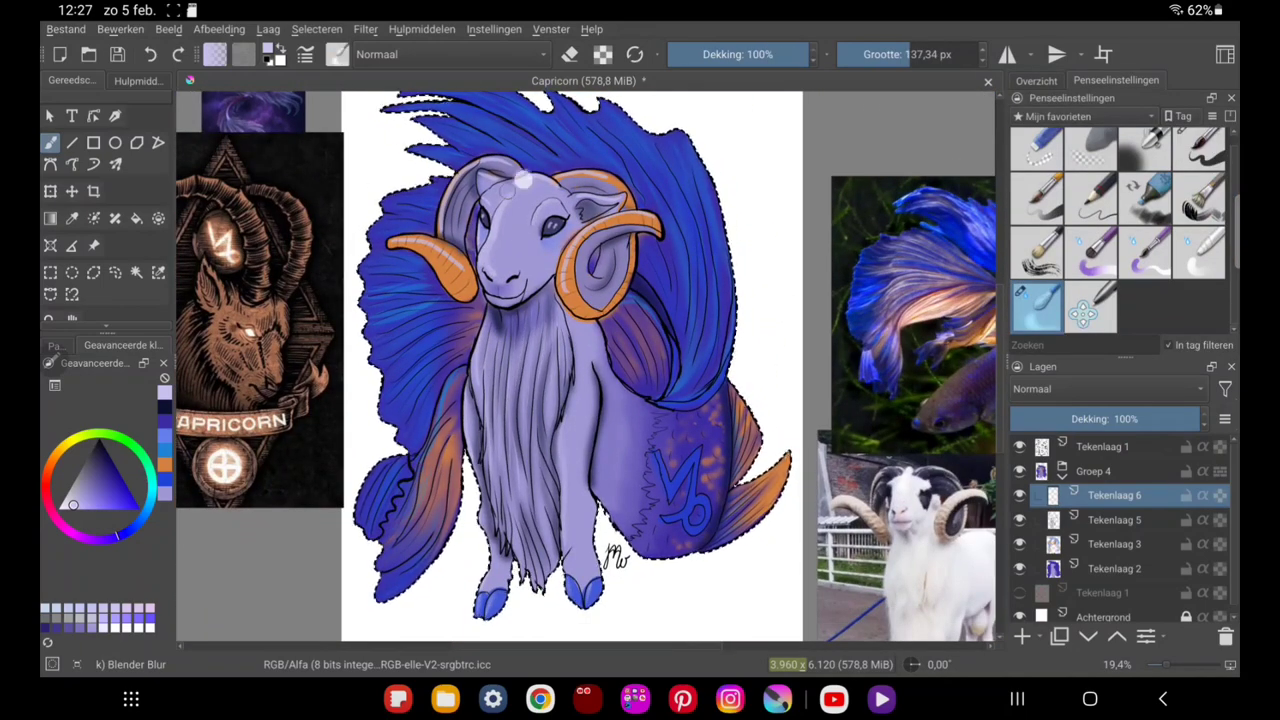
pyautogui.moveTo(630, 160); pyautogui.dragTo(661, 124)
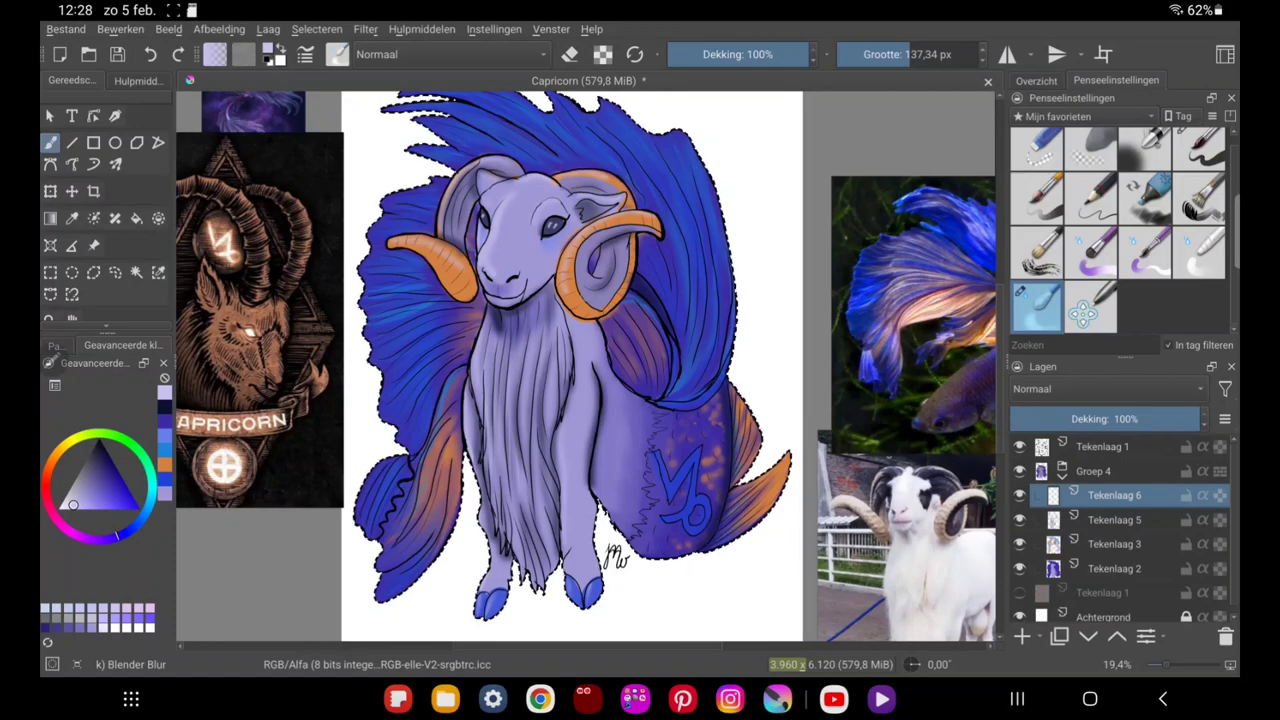
pyautogui.click(1200, 153)
pyautogui.moveTo(400, 530); pyautogui.dragTo(380, 280)
# Blend light strokes into the mane right of the horns and soften the left mane strands.
pyautogui.click(1036, 80)
pyautogui.scroll(2, 580, 370)
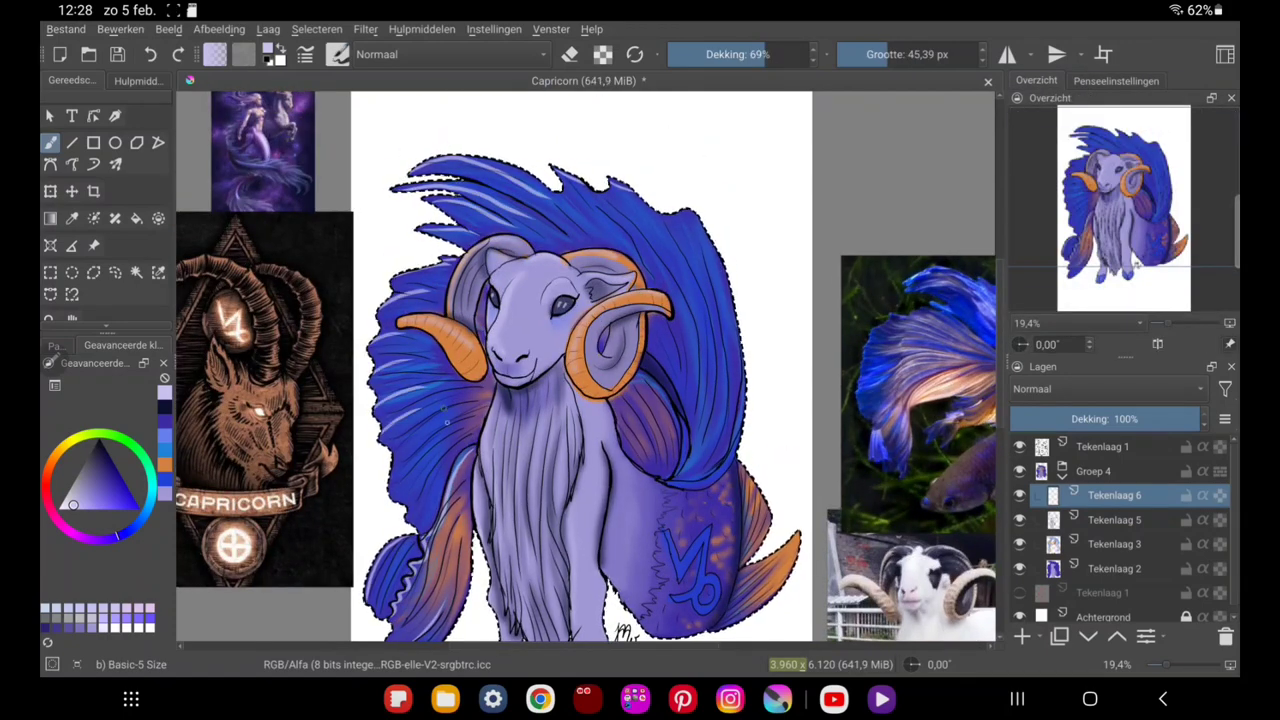
pyautogui.moveTo(655, 345)
pyautogui.mouseDown()
pyautogui.moveTo(679, 424)
pyautogui.moveTo(594, 404)
pyautogui.mouseUp()
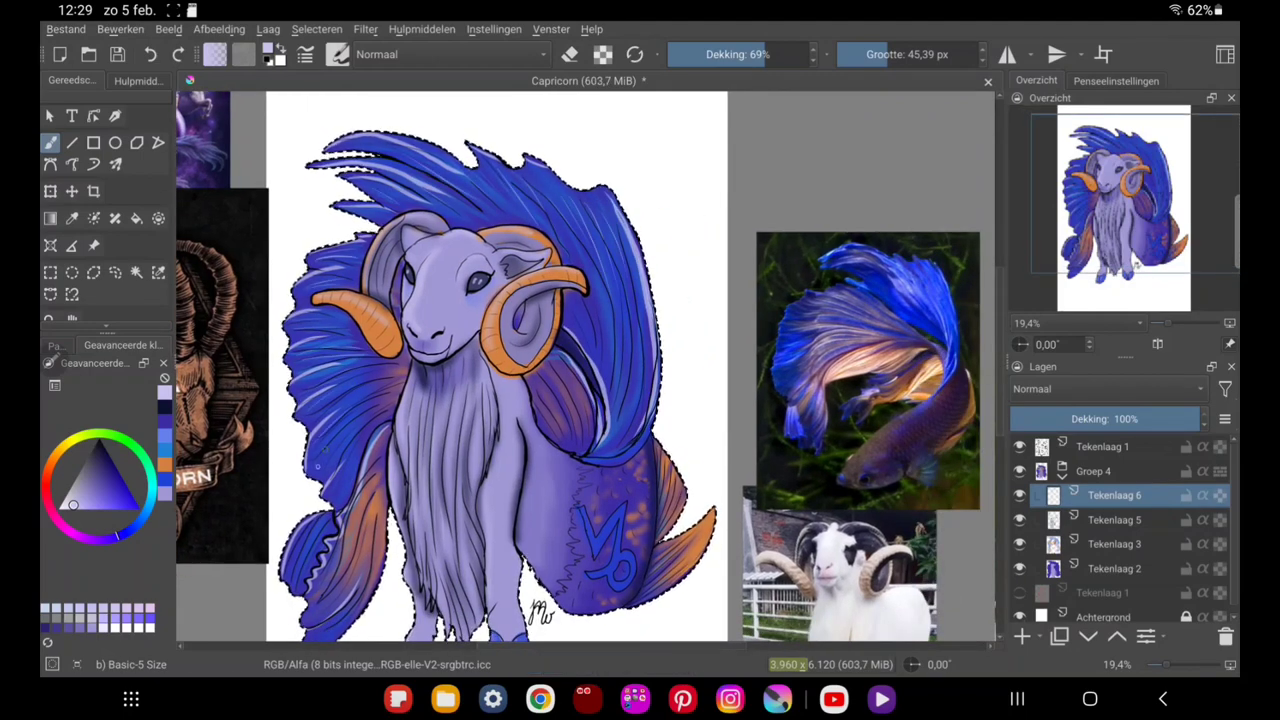
pyautogui.click(1116, 80)
pyautogui.click(1036, 305)
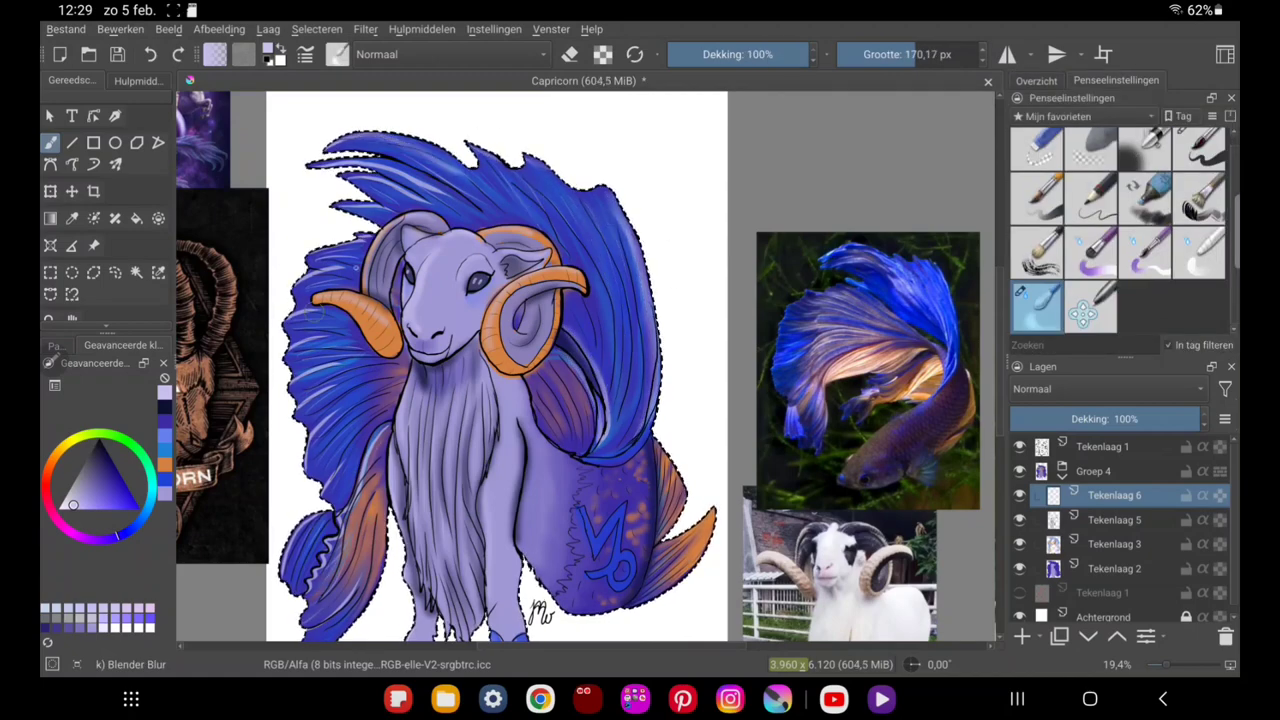
pyautogui.moveTo(535, 197); pyautogui.dragTo(360, 175)
pyautogui.moveTo(300, 262); pyautogui.dragTo(337, 280)
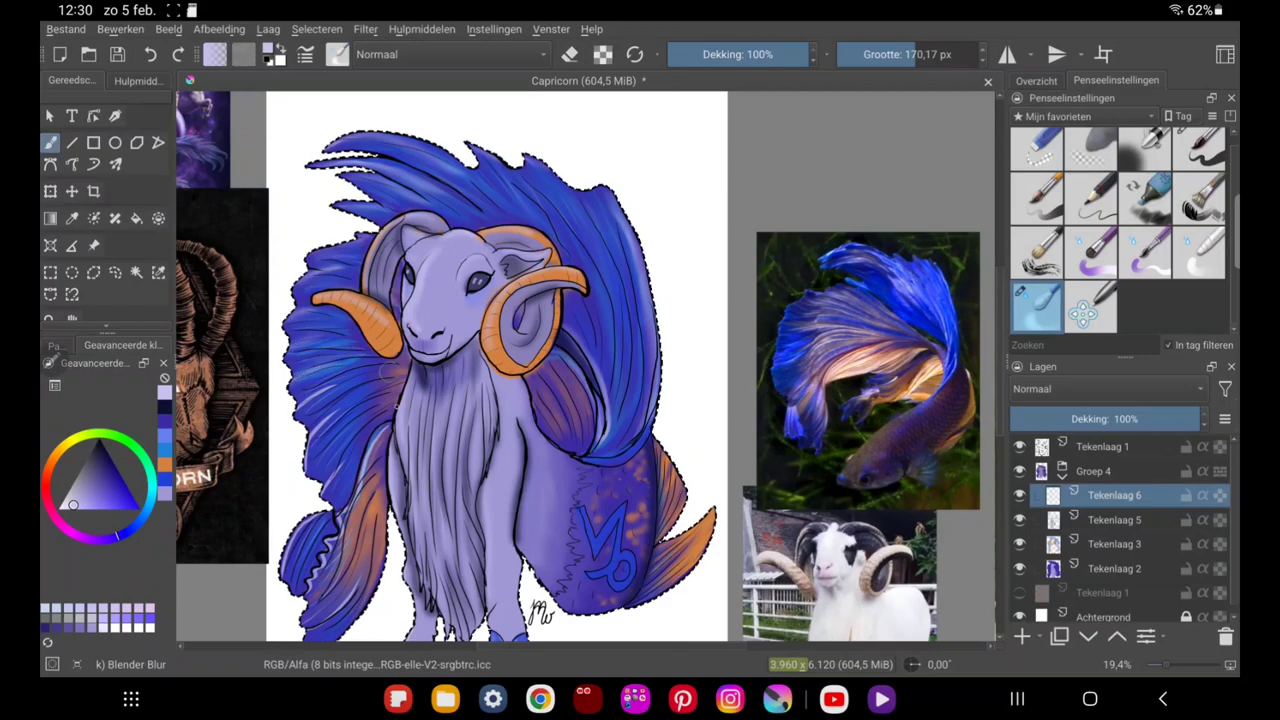
# Try a shading stroke on the ram's chest and body, then undo it.
pyautogui.press('/')
pyautogui.click(1036, 80)
pyautogui.scroll(-2, 440, 446)
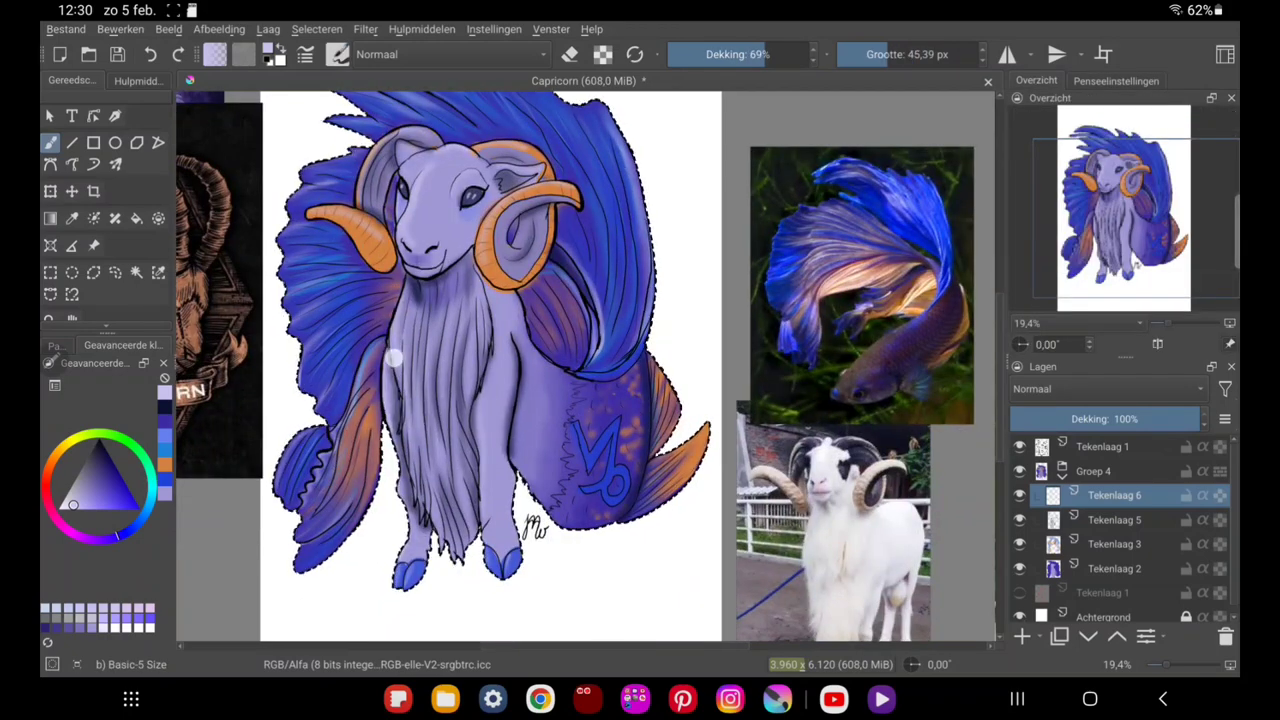
pyautogui.moveTo(440, 446); pyautogui.dragTo(443, 371)
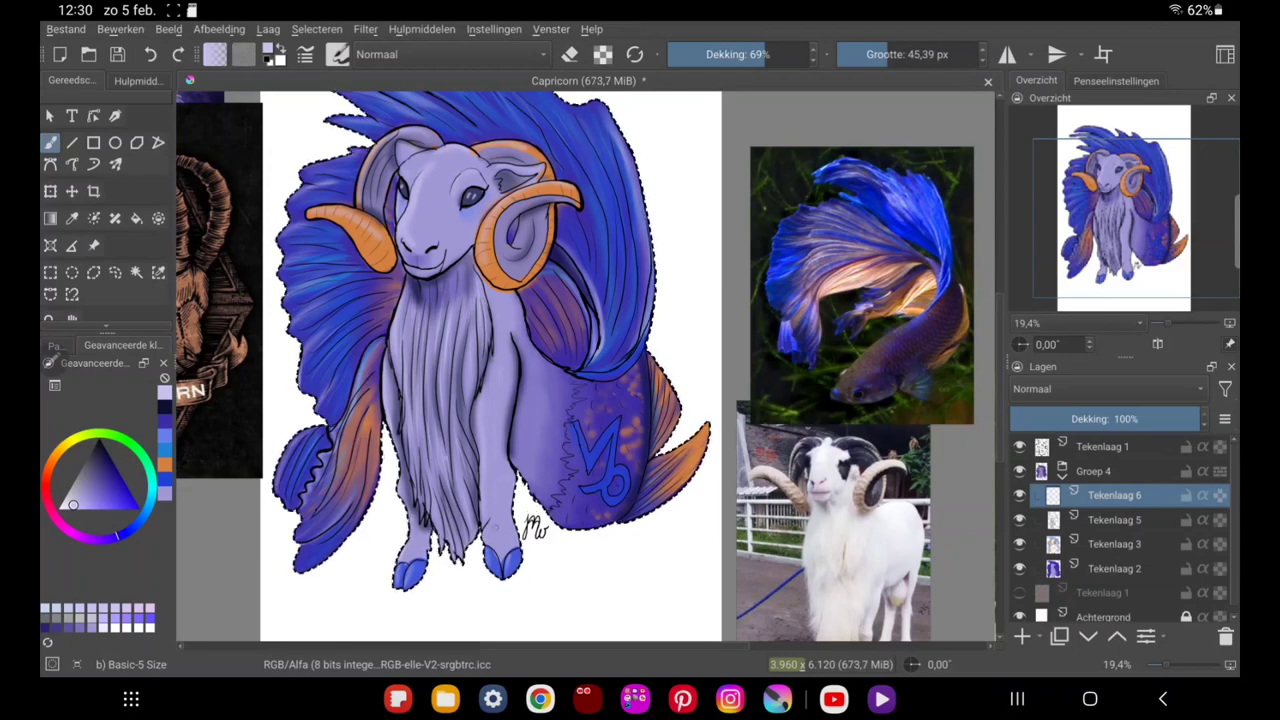
pyautogui.hotkey('ctrl', 'z')
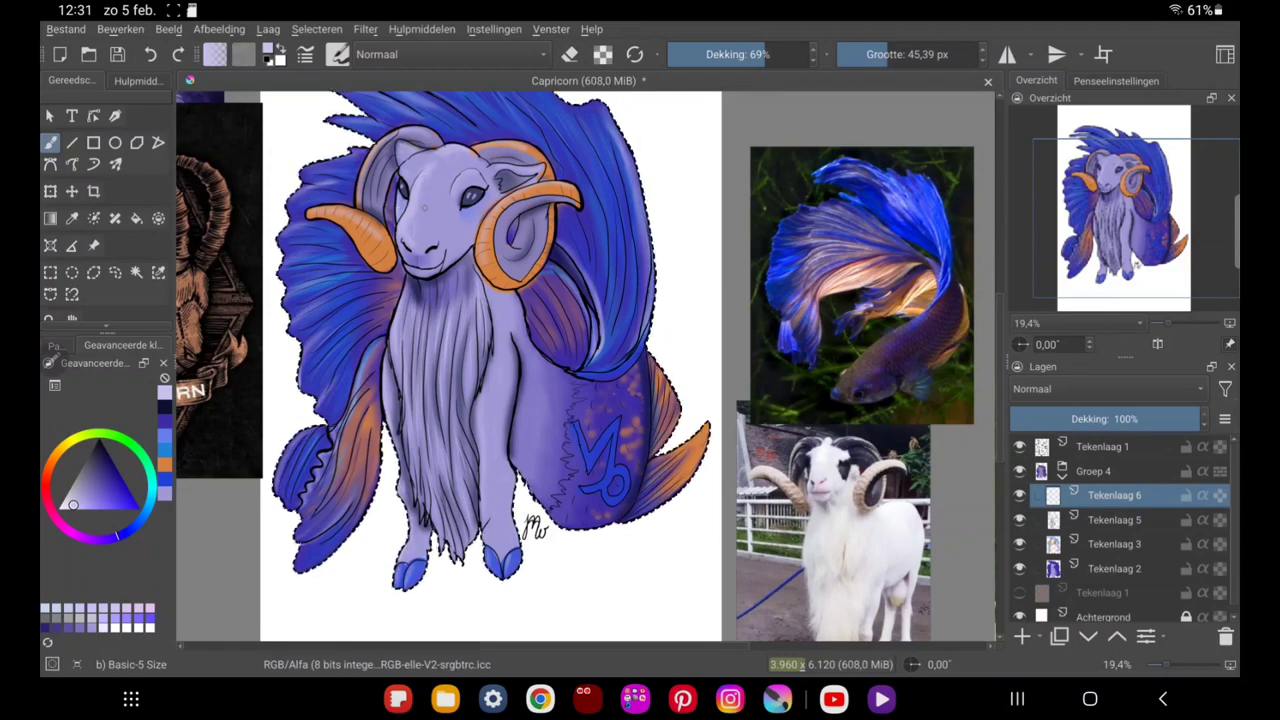
pyautogui.scroll(-1, 580, 450)
# Add a new layer below Tekenlaag 5 and paint stripes across both horns.
pyautogui.press('Insert')
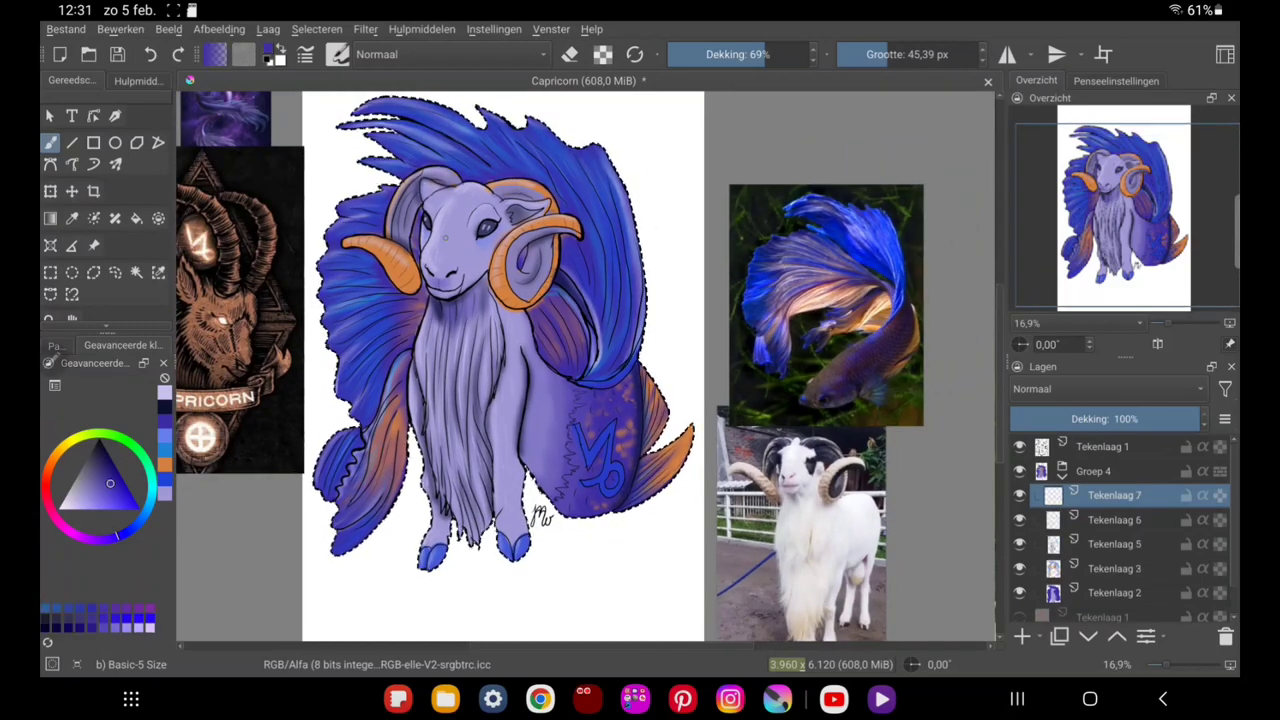
pyautogui.scroll(3, 445, 237)
pyautogui.hotkey('ctrl', 'pagedown')
pyautogui.hotkey('ctrl', 'pagedown')
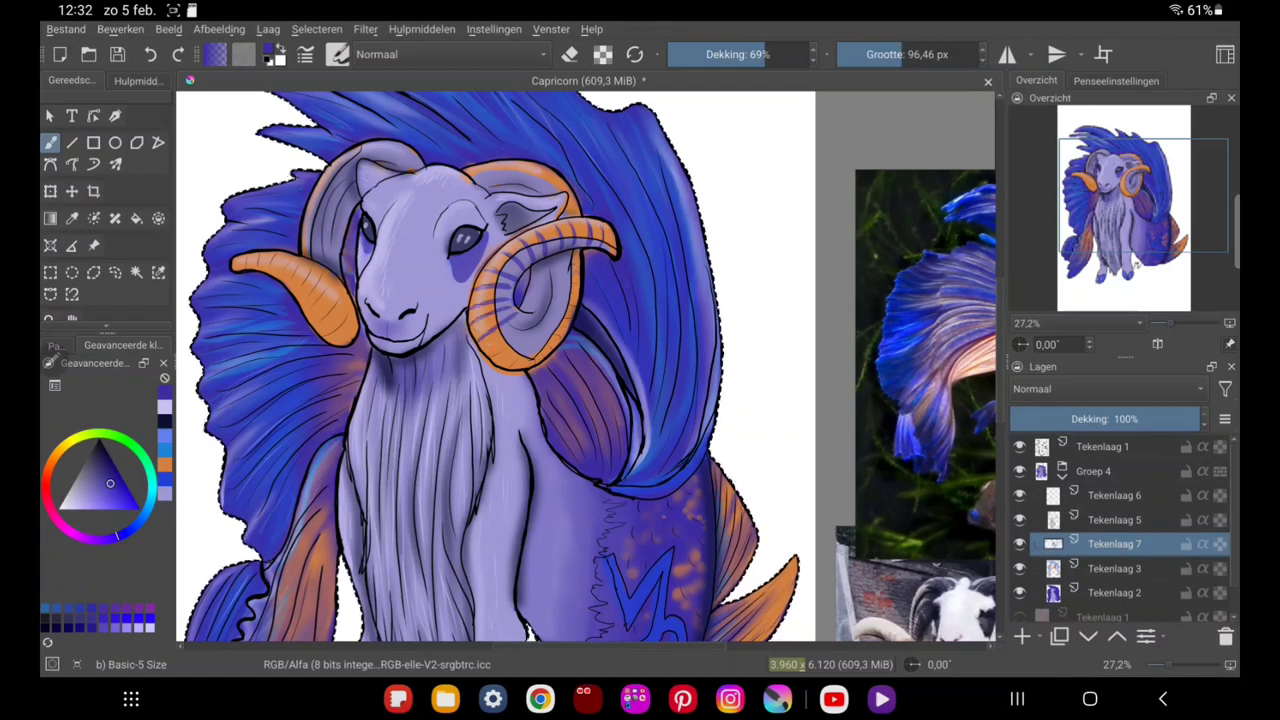
pyautogui.moveTo(526, 300); pyautogui.dragTo(574, 290)
pyautogui.moveTo(262, 262); pyautogui.dragTo(330, 300)
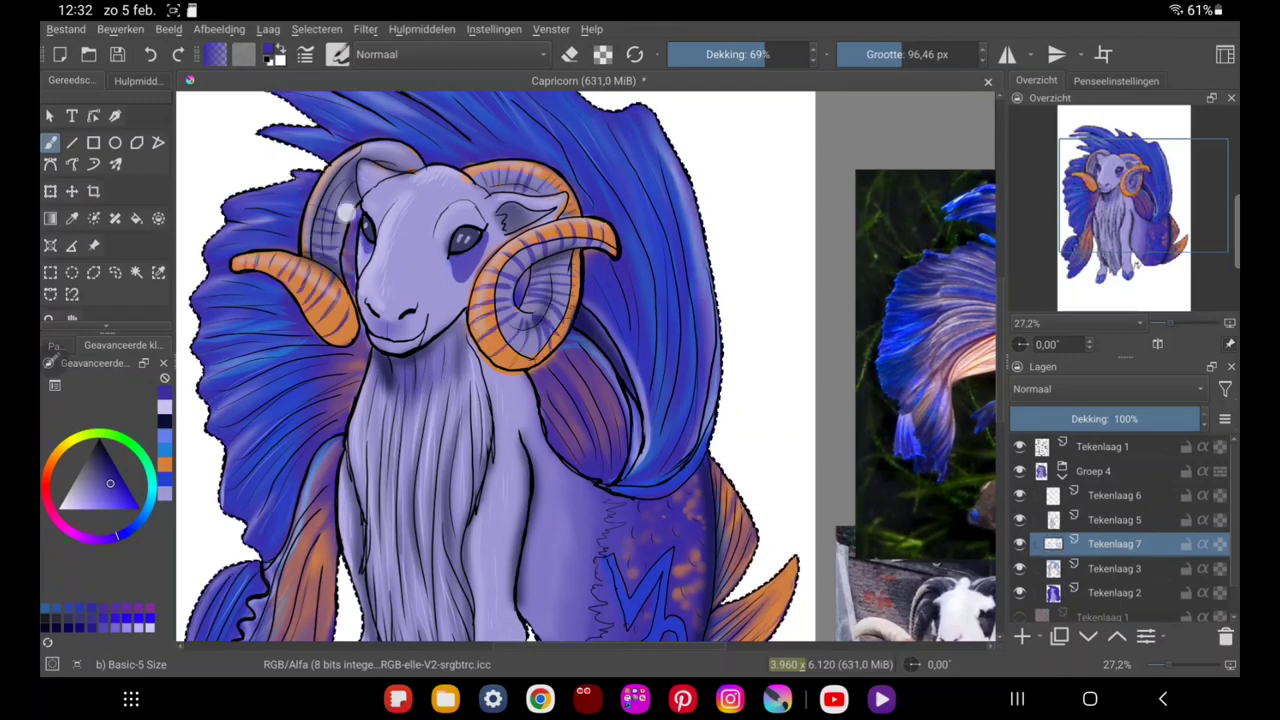
# Soften the horn stripes with the Blender Blur brush, alternating with Basic-5 Size.
pyautogui.click(1116, 80)
pyautogui.click(1036, 306)
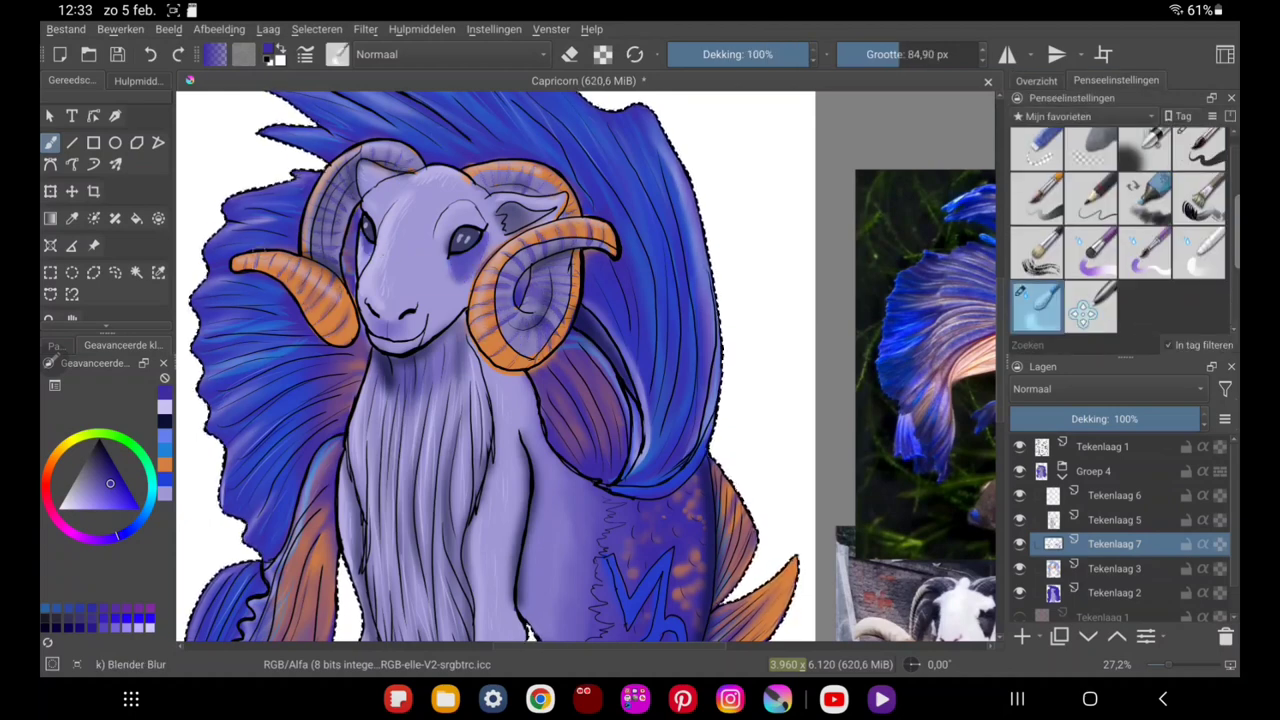
pyautogui.click(1036, 80)
pyautogui.moveTo(500, 400)
pyautogui.mouseDown()
pyautogui.moveTo(440, 330)
pyautogui.moveTo(460, 370)
pyautogui.mouseUp()
pyautogui.press('/')
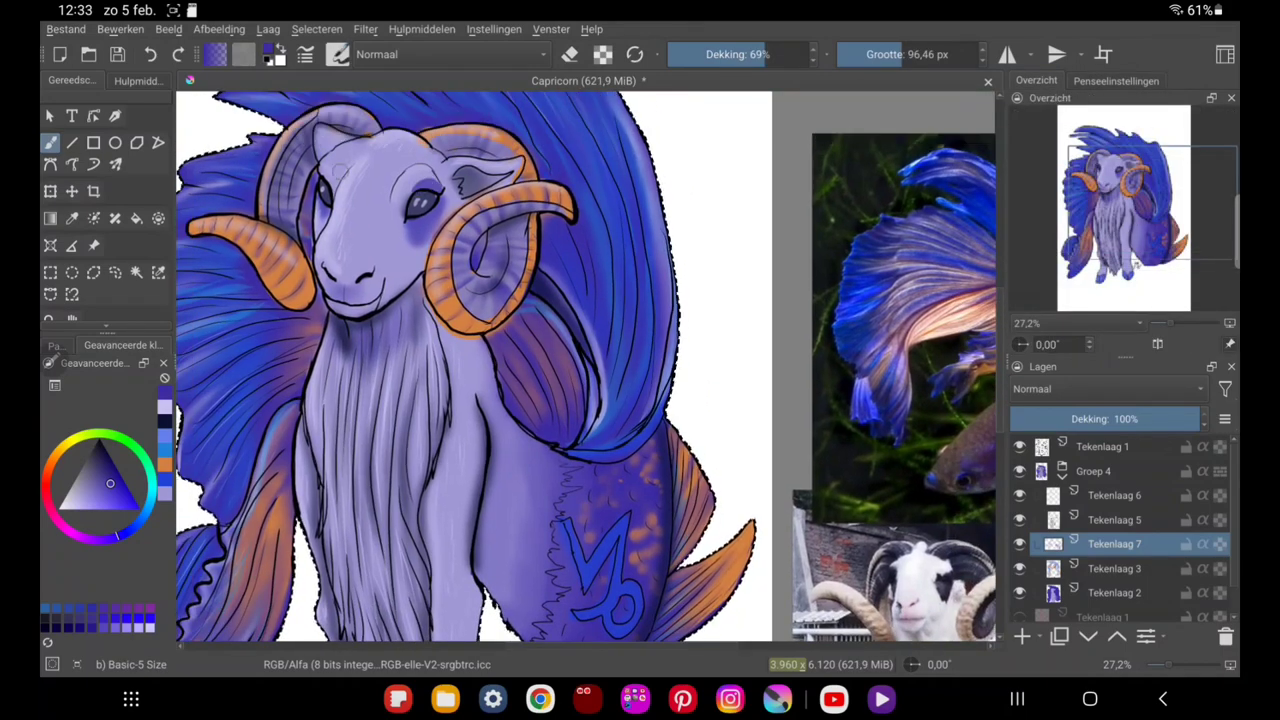
pyautogui.click(1116, 80)
pyautogui.click(1036, 305)
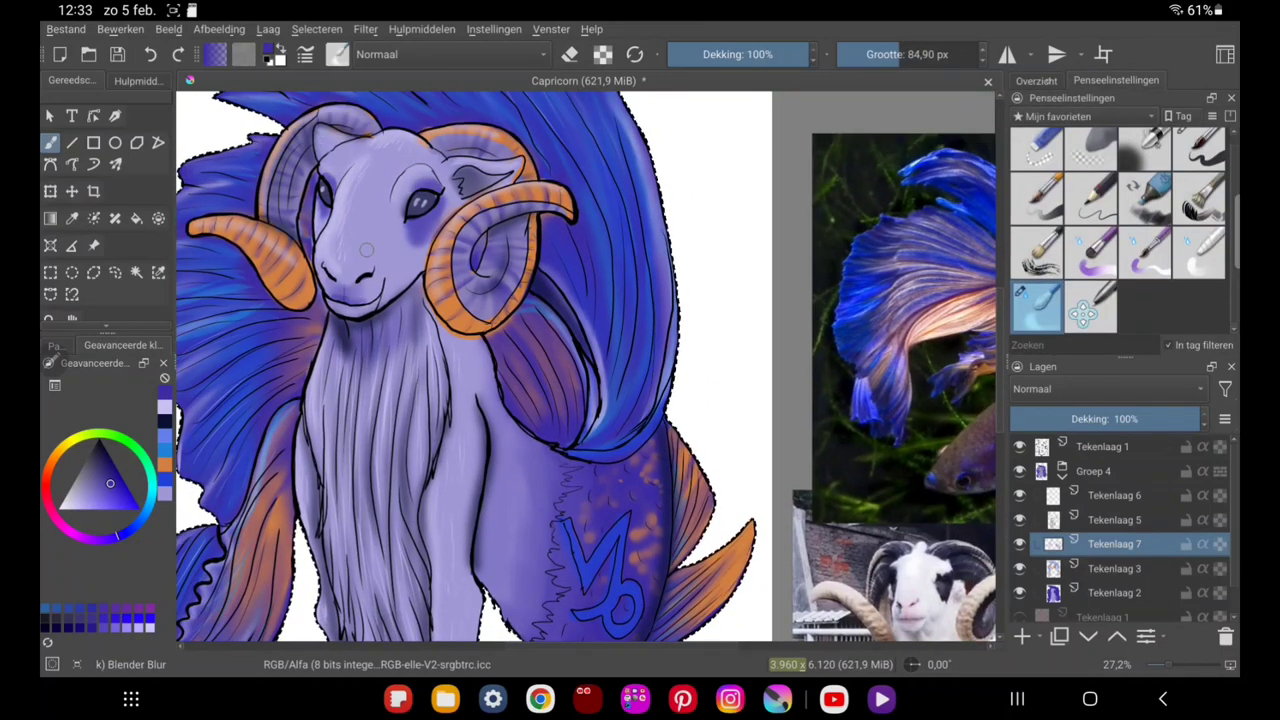
pyautogui.click(1036, 80)
pyautogui.press('/')
# Blend the stripes near the top of the mane and straighten canvas rotation to 0°.
pyautogui.moveTo(288, 223); pyautogui.dragTo(315, 310)
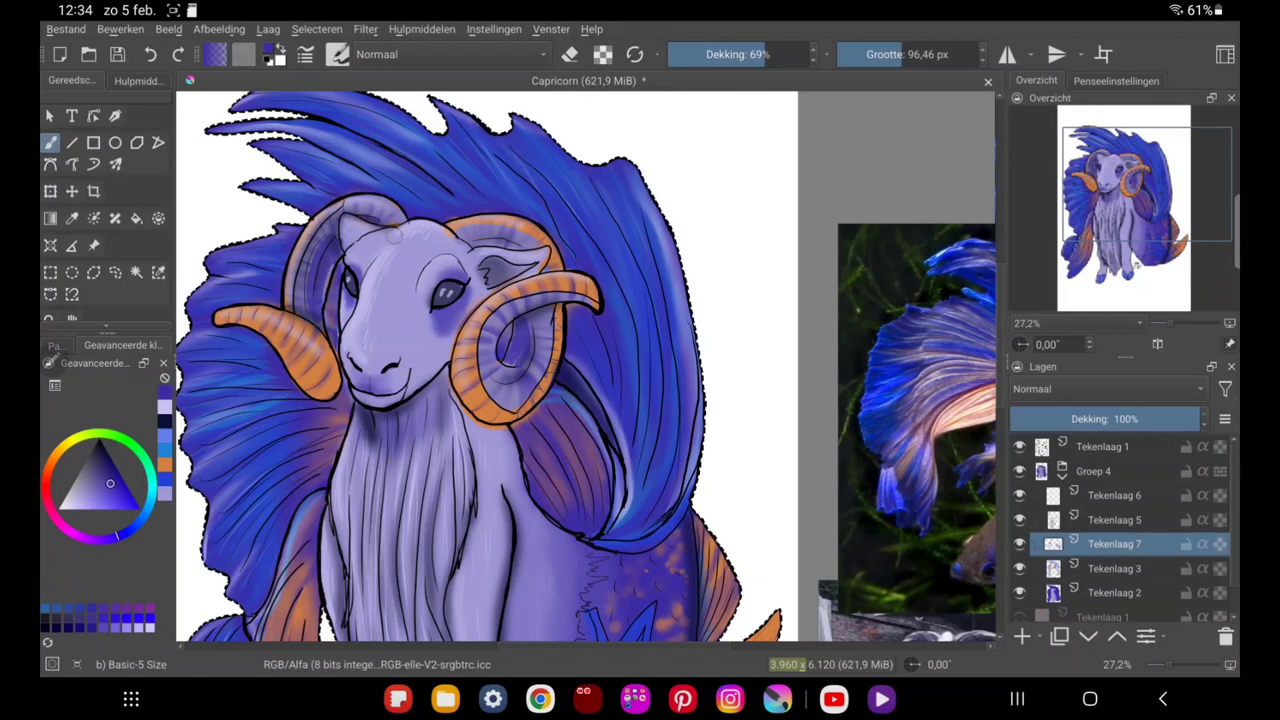
pyautogui.click(1116, 80)
pyautogui.click(1036, 305)
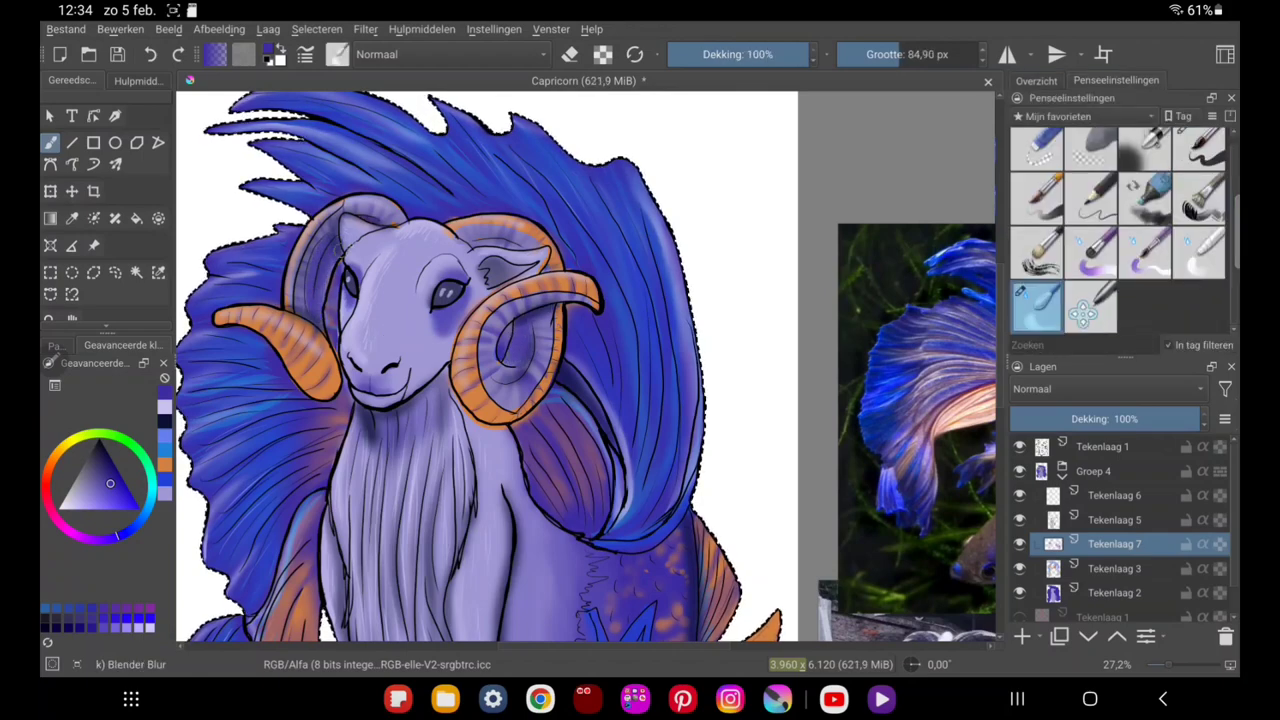
pyautogui.click(1036, 80)
pyautogui.press('/')
pyautogui.scroll(-3, 590, 370)
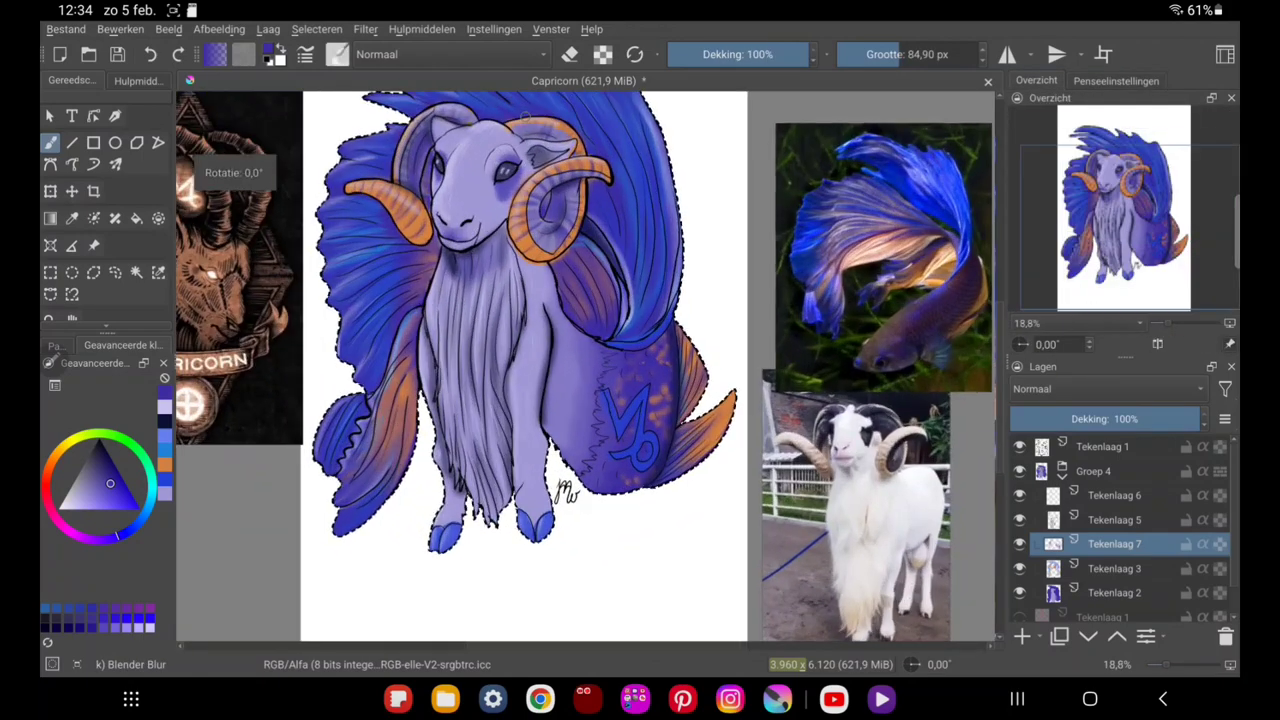
pyautogui.click(1116, 80)
# Deepen the back fin's blue with a large faint brush, fade the layer to 72%, and save.
pyautogui.press('/')
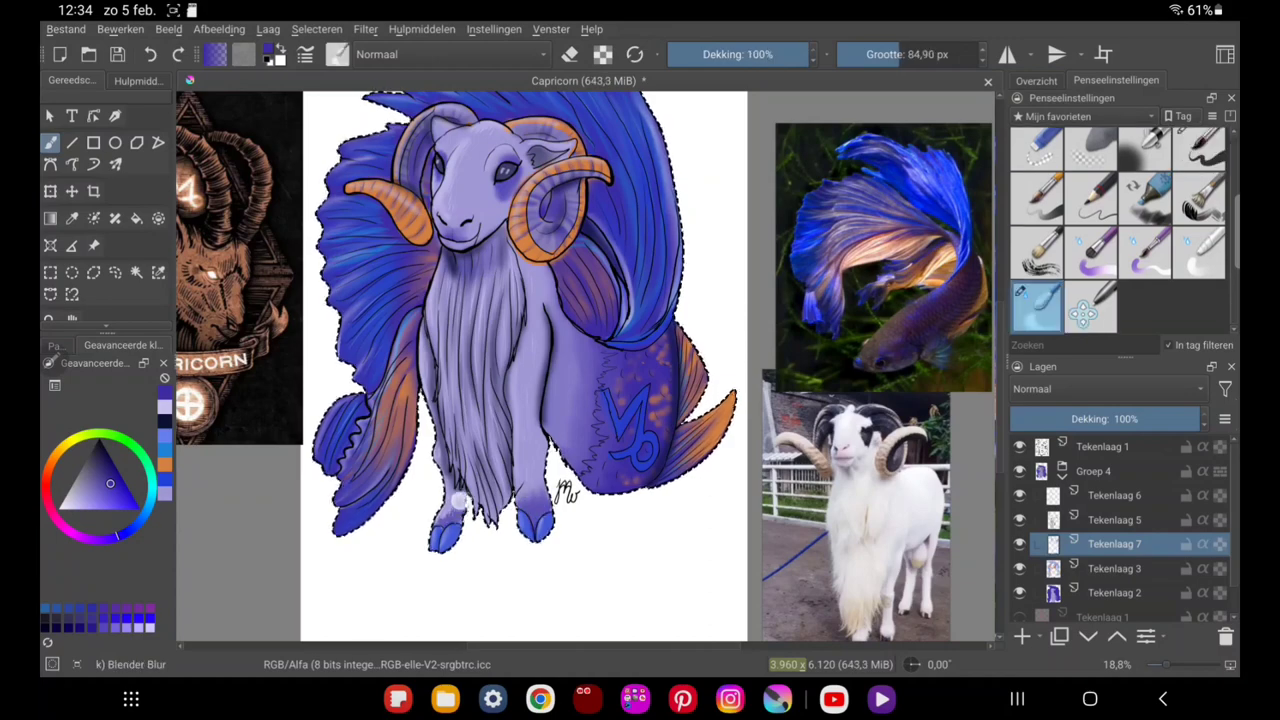
pyautogui.press('/')
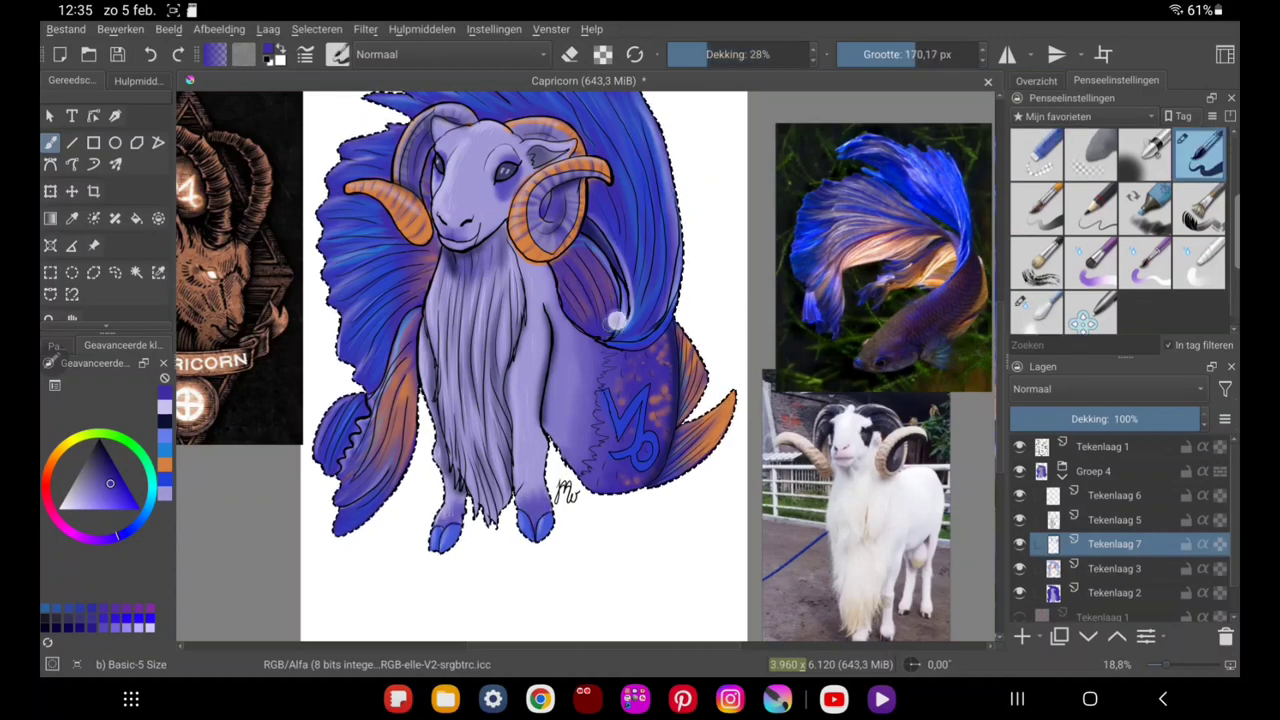
pyautogui.moveTo(617, 320); pyautogui.dragTo(595, 262)
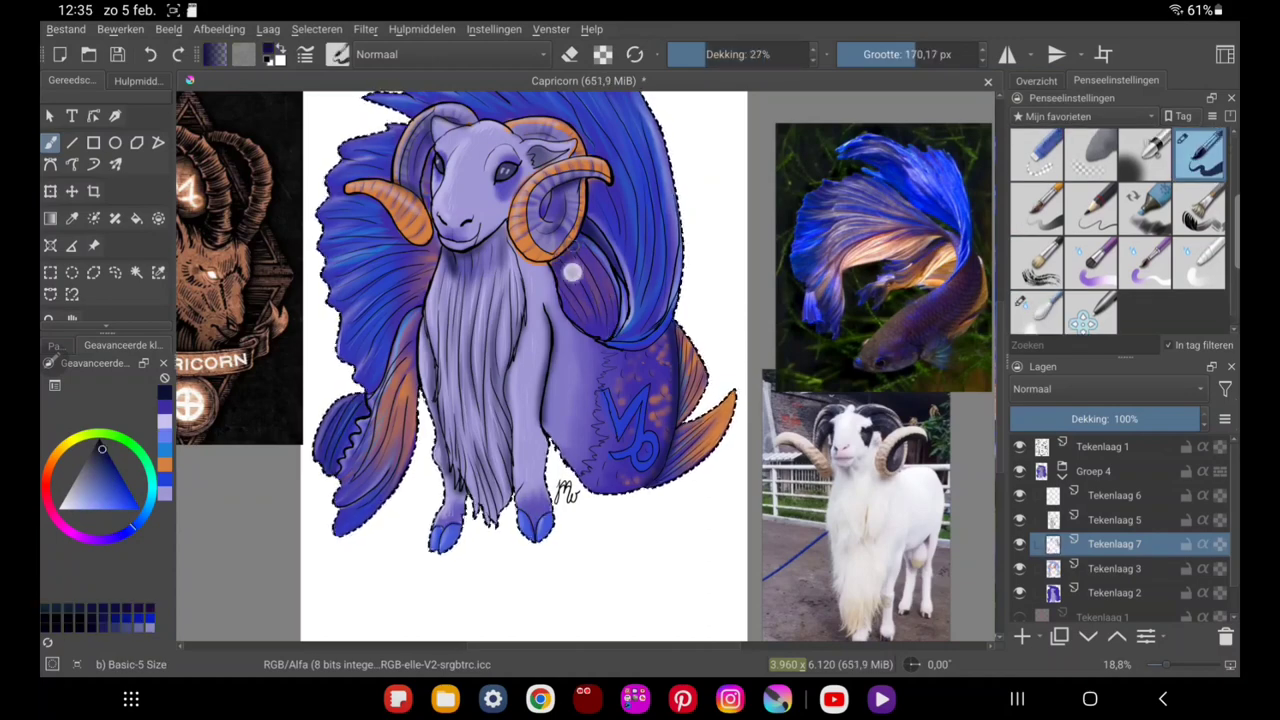
pyautogui.moveTo(614, 328); pyautogui.dragTo(592, 254)
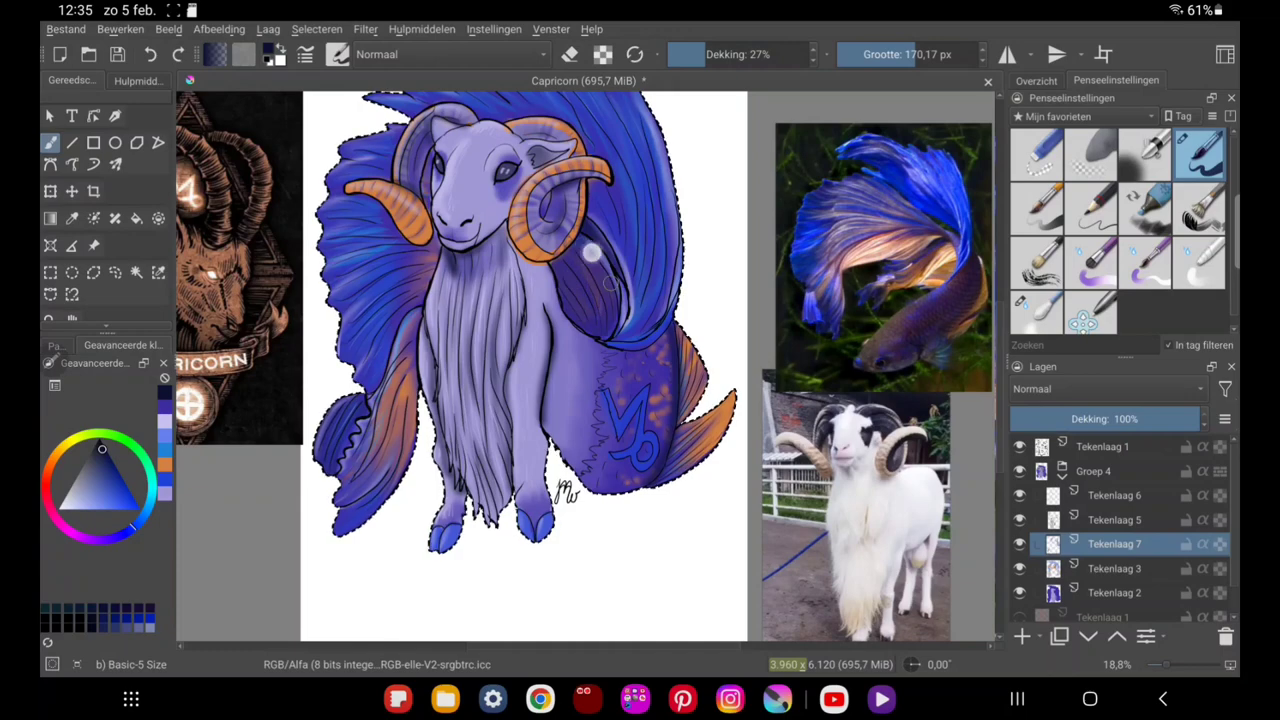
pyautogui.click(1036, 80)
pyautogui.moveTo(1190, 419); pyautogui.dragTo(1147, 419)
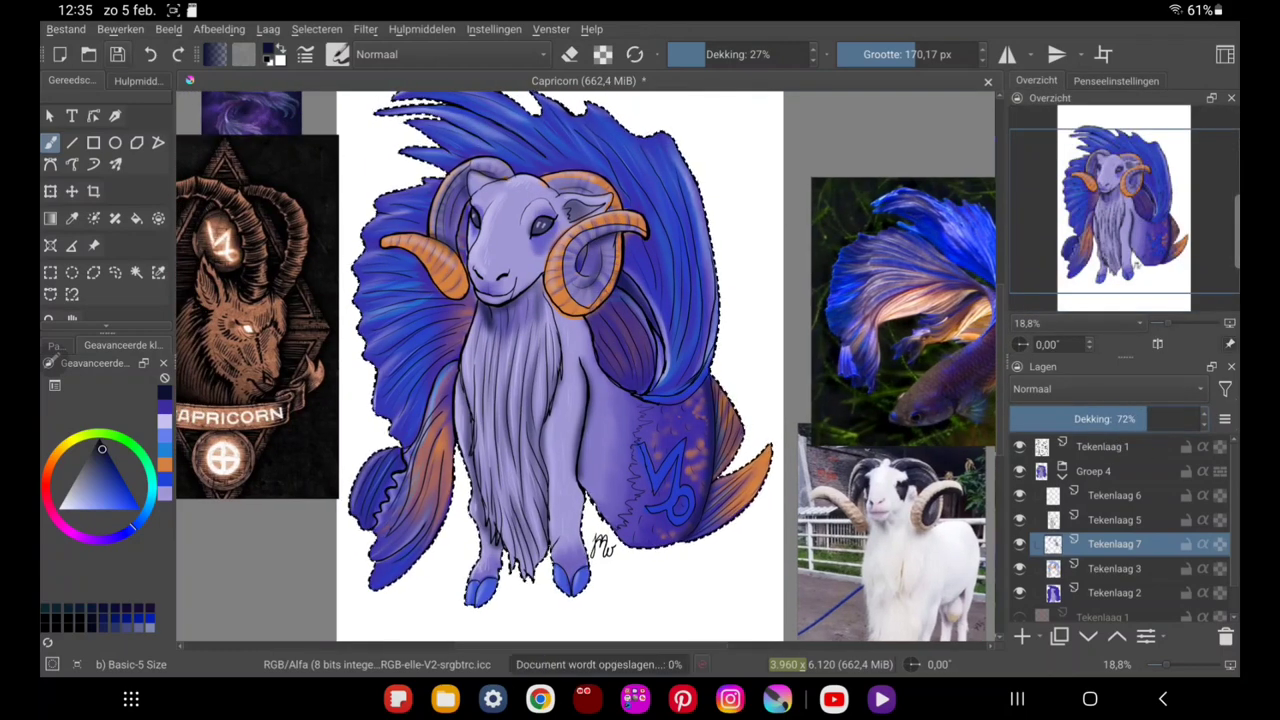
# On new layer Tekenlaag 8, paint small white catchlights in the ram's eyes using Basic-5 Size and Blender Blur.
pyautogui.scroll(5, 580, 360)
pyautogui.press('Insert')
pyautogui.moveTo(705, 54); pyautogui.dragTo(733, 60)
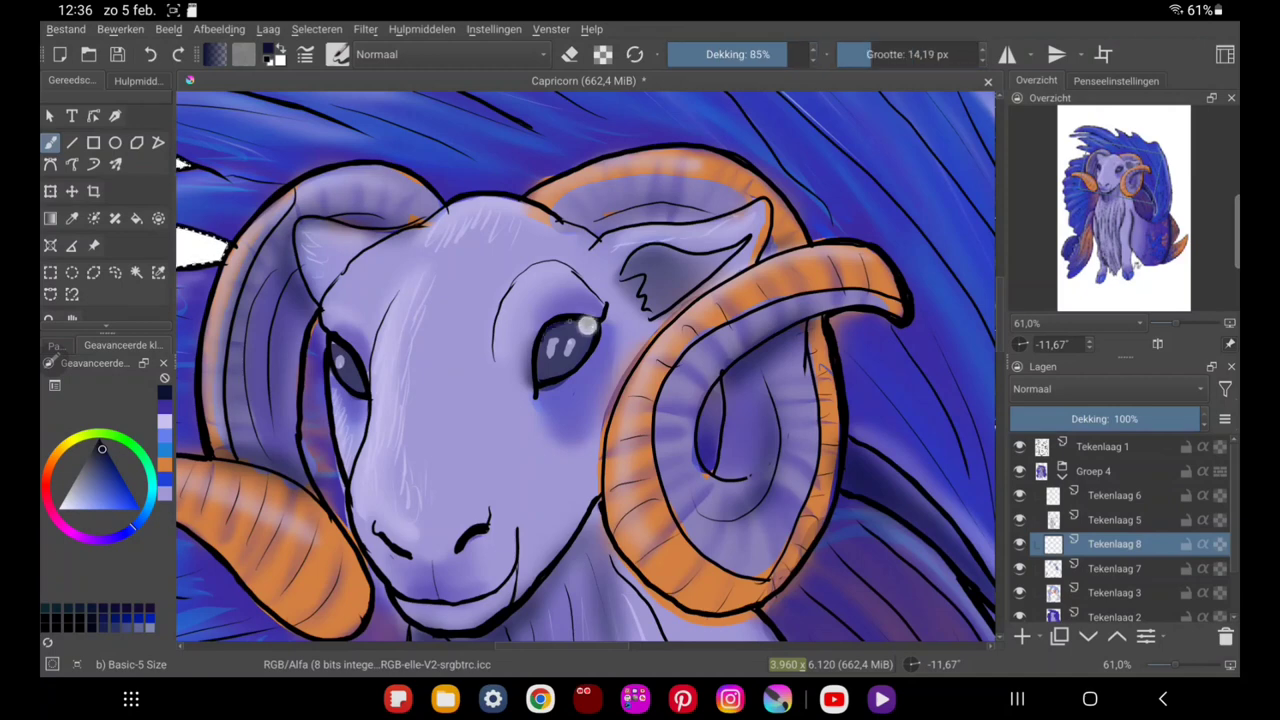
pyautogui.click(1116, 80)
pyautogui.click(1036, 305)
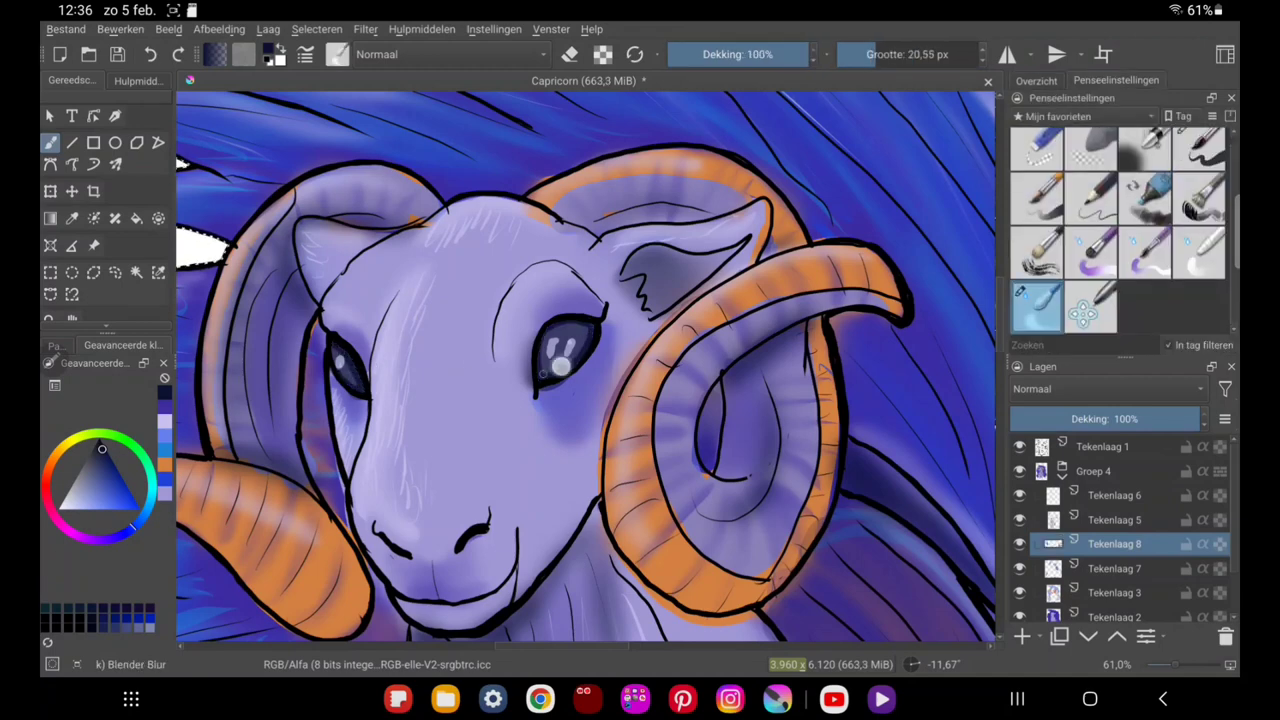
pyautogui.click(1199, 152)
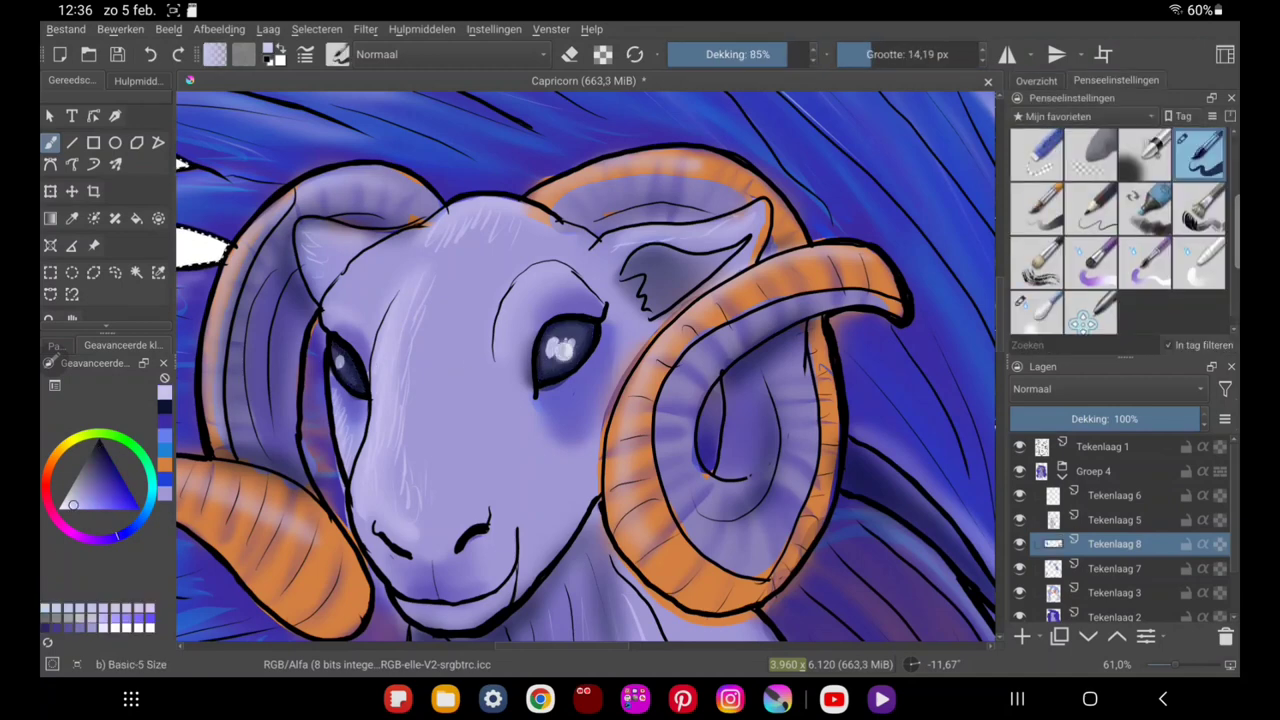
pyautogui.click(1036, 80)
pyautogui.scroll(-5, 585, 365)
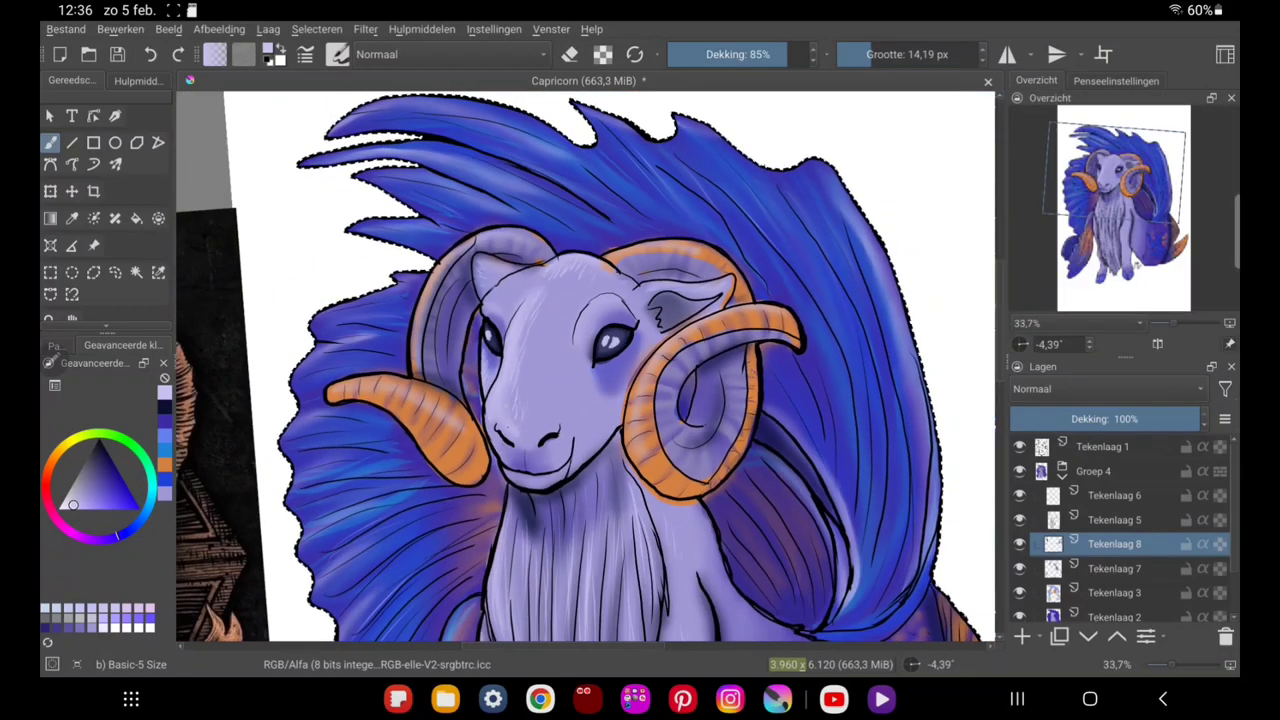
# Zoom out and pan over the mane, body, tail and hooves to check the whole figure.
pyautogui.click(1116, 80)
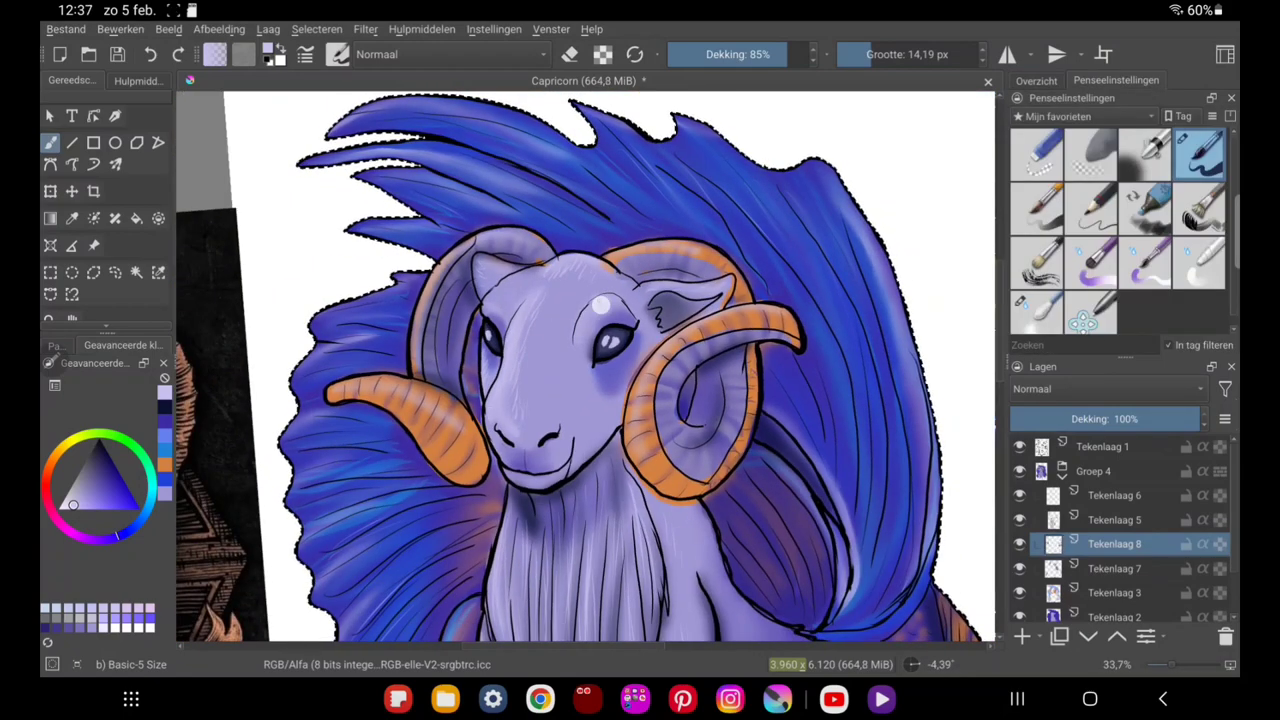
pyautogui.click(1036, 80)
pyautogui.moveTo(600, 400); pyautogui.dragTo(565, 275)
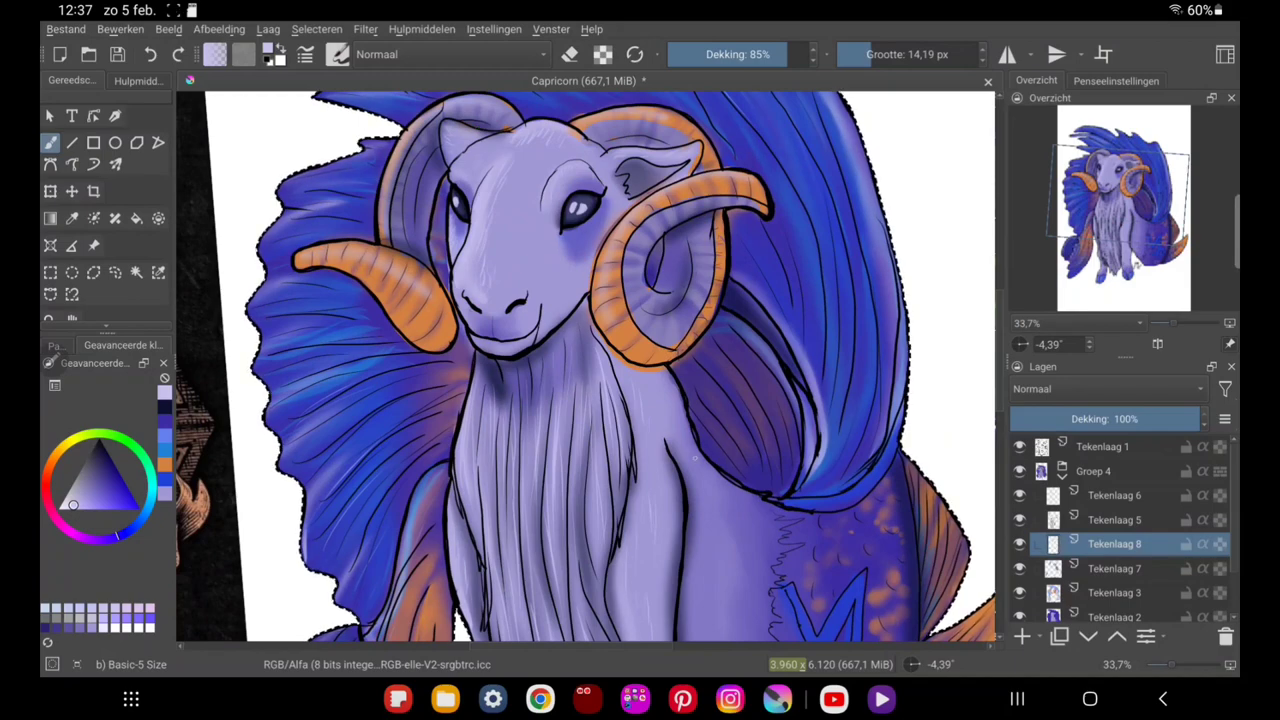
pyautogui.moveTo(692, 454); pyautogui.dragTo(614, 395)
pyautogui.moveTo(600, 450); pyautogui.dragTo(595, 290)
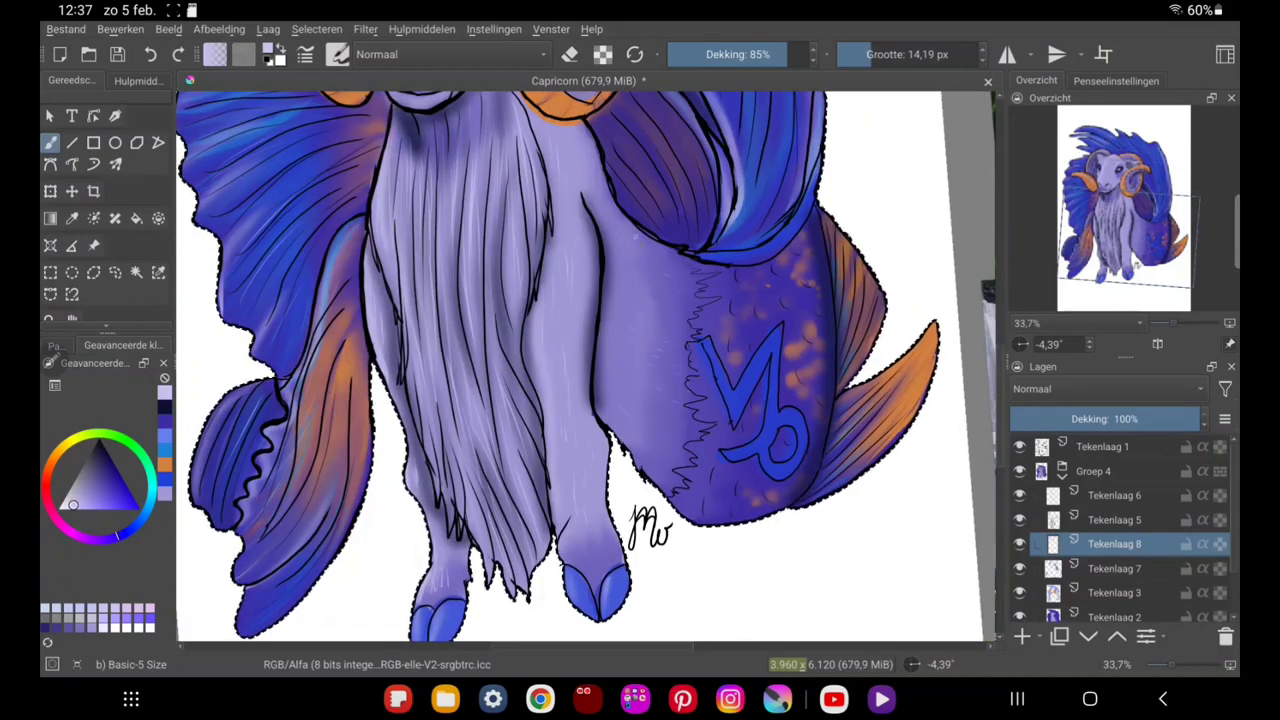